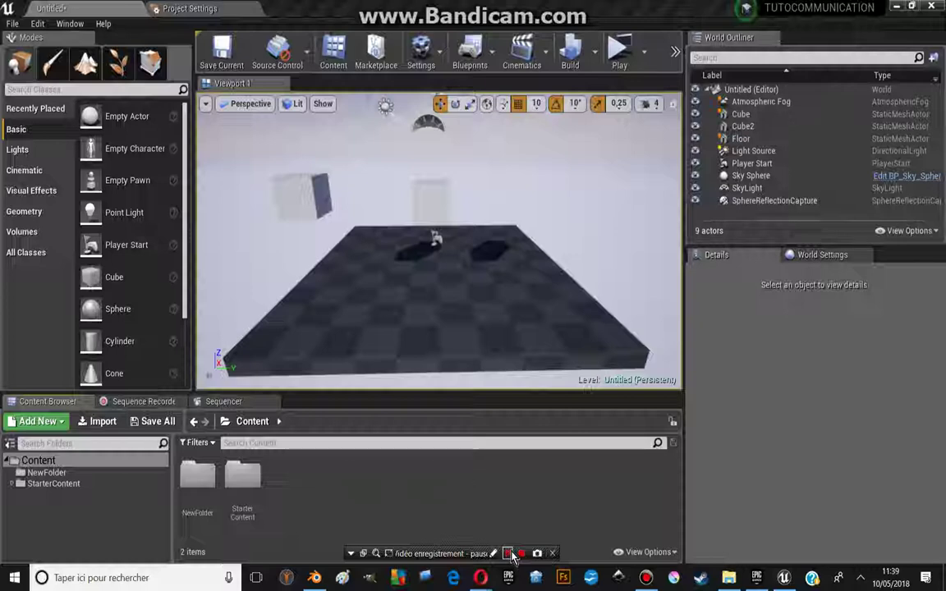
Step: Add the Third Person Blueprint Feature pack, bringing in Geometry, Mannequin, ThirdPerson and ThirdPersonBP folders
{"action": "left_click", "coordinate": [509, 555]}
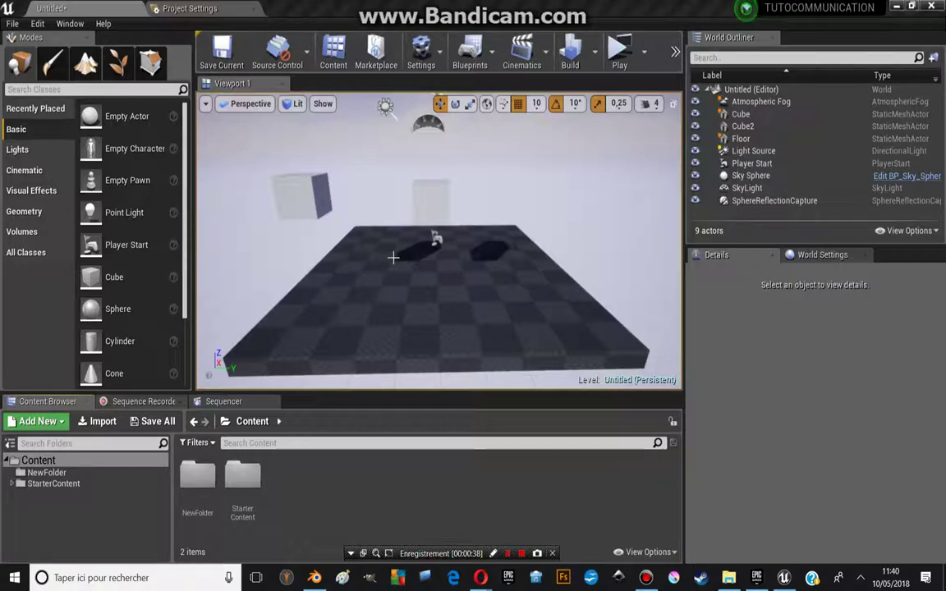
{"action": "left_click_drag", "start_coordinate": [393, 257], "coordinate": [349, 261]}
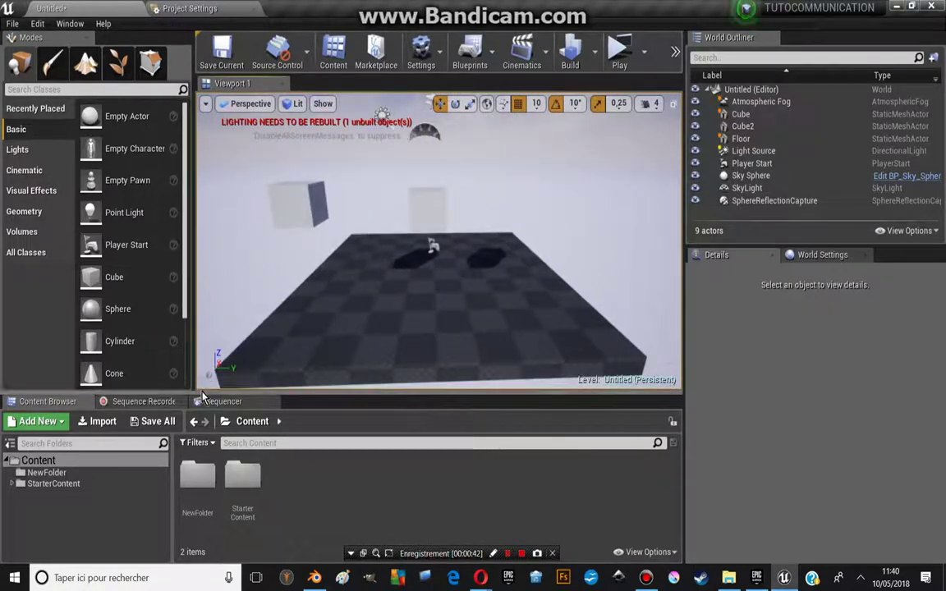
{"action": "left_click", "coordinate": [37, 421]}
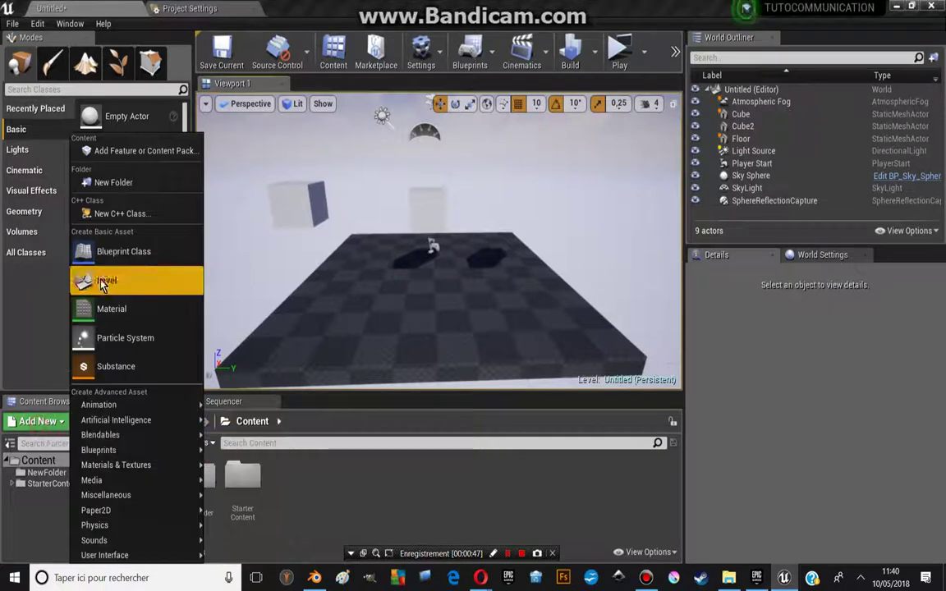
{"action": "left_click", "coordinate": [136, 156]}
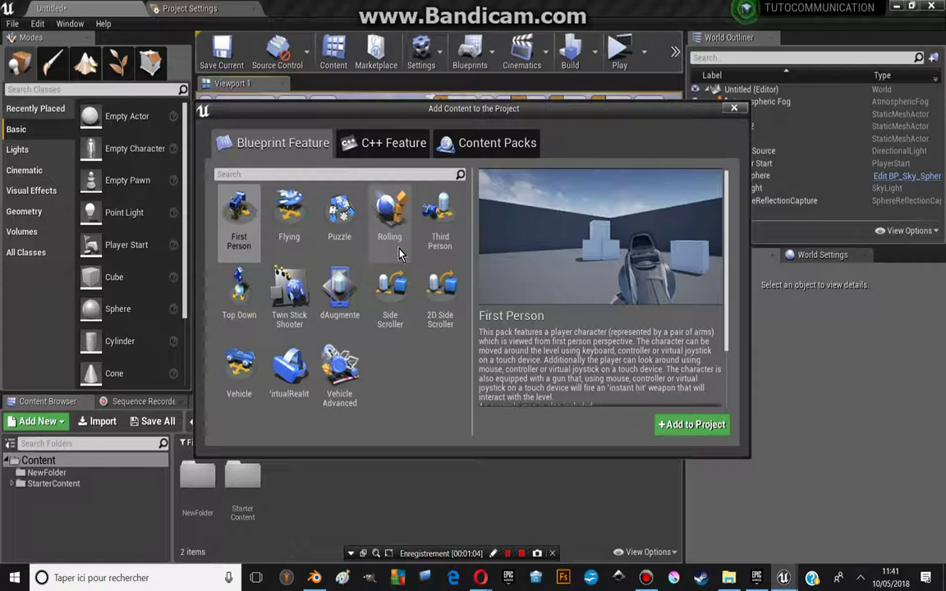
{"action": "left_click", "coordinate": [440, 234]}
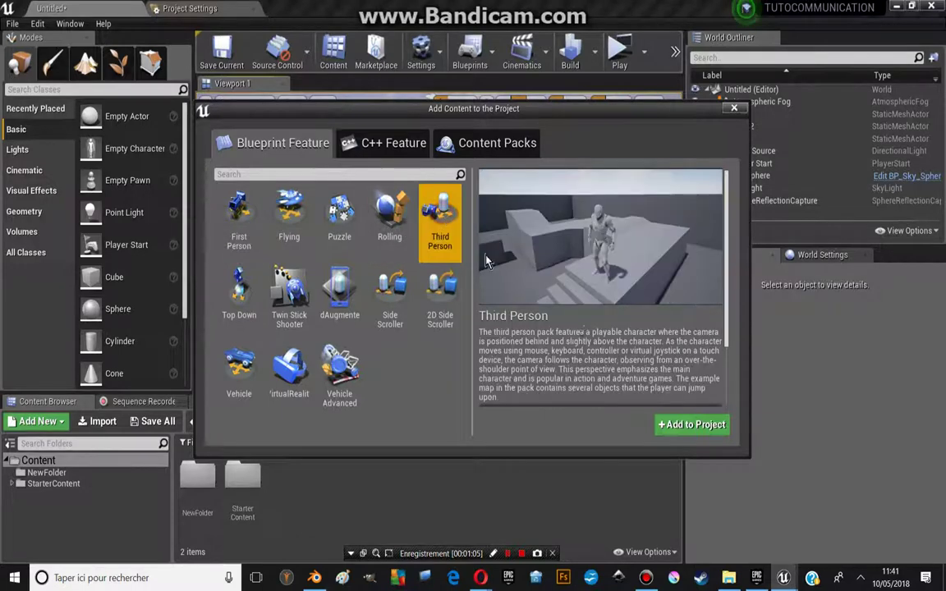
{"action": "left_click", "coordinate": [706, 433]}
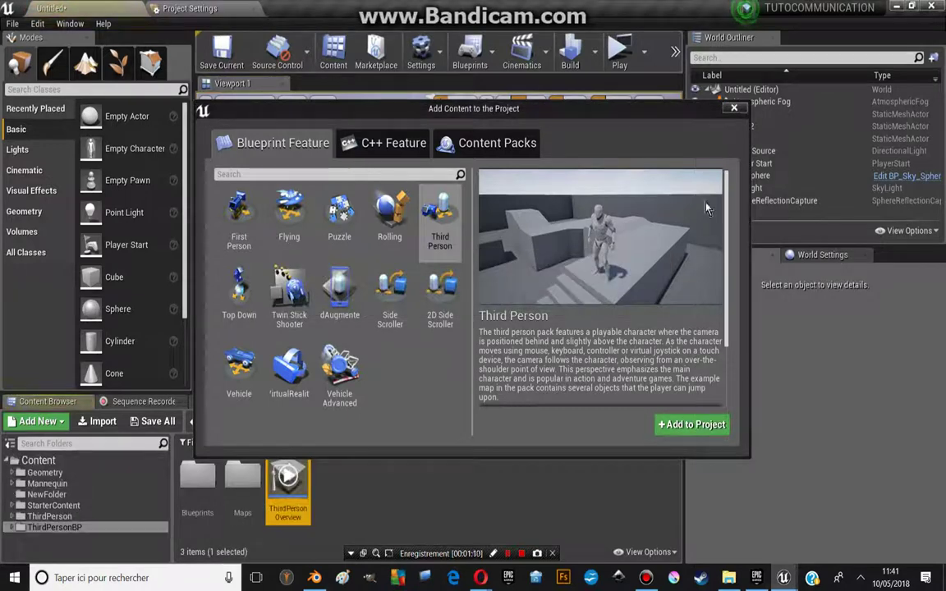
{"action": "left_click", "coordinate": [735, 109]}
{"action": "mouse_move", "coordinate": [444, 246]}
{"action": "right_mouse_down"}
{"action": "mouse_move", "coordinate": [493, 247]}
{"action": "mouse_move", "coordinate": [460, 246]}
{"action": "right_mouse_up"}
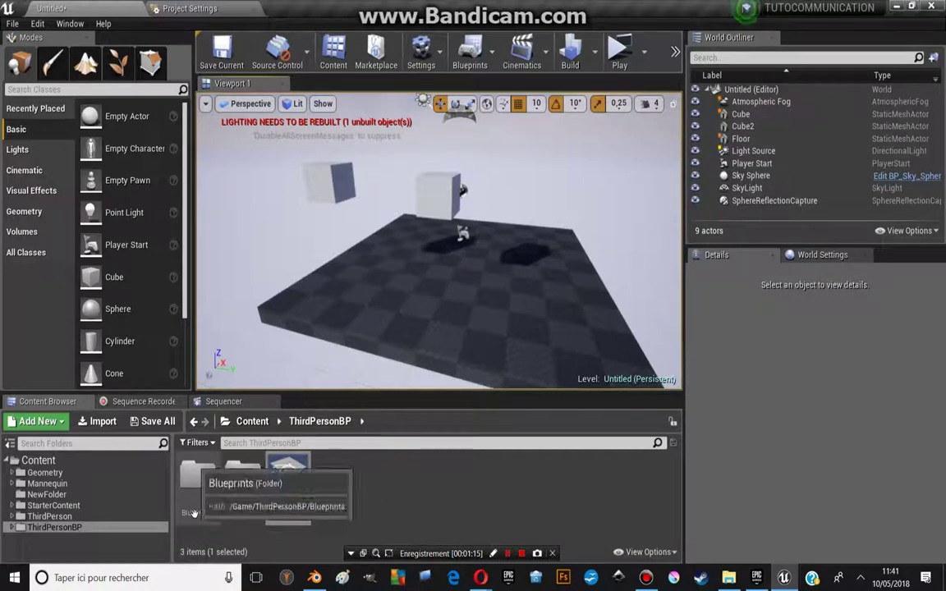
Step: In World Settings, set GameMode Override to ThirdPersonGameMode, keeping ThirdPersonCharacter as Default Pawn Class
{"action": "left_click", "coordinate": [809, 257]}
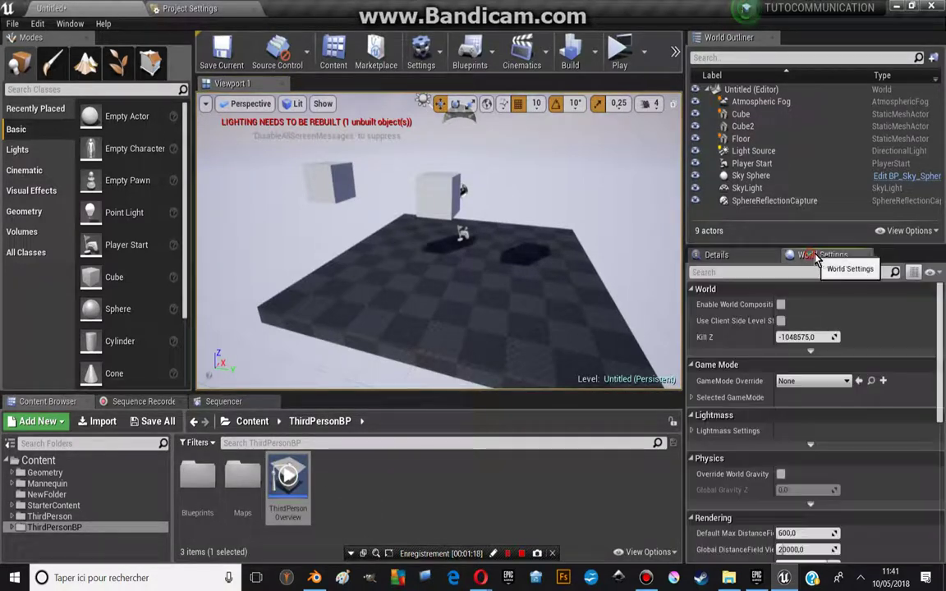
{"action": "left_click", "coordinate": [800, 383]}
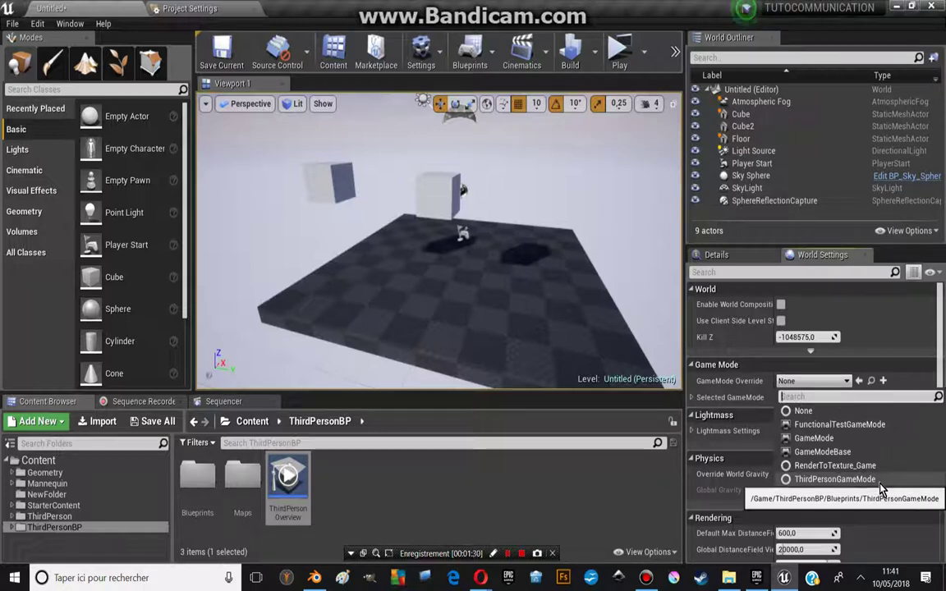
{"action": "left_click", "coordinate": [880, 485]}
{"action": "left_click", "coordinate": [879, 485]}
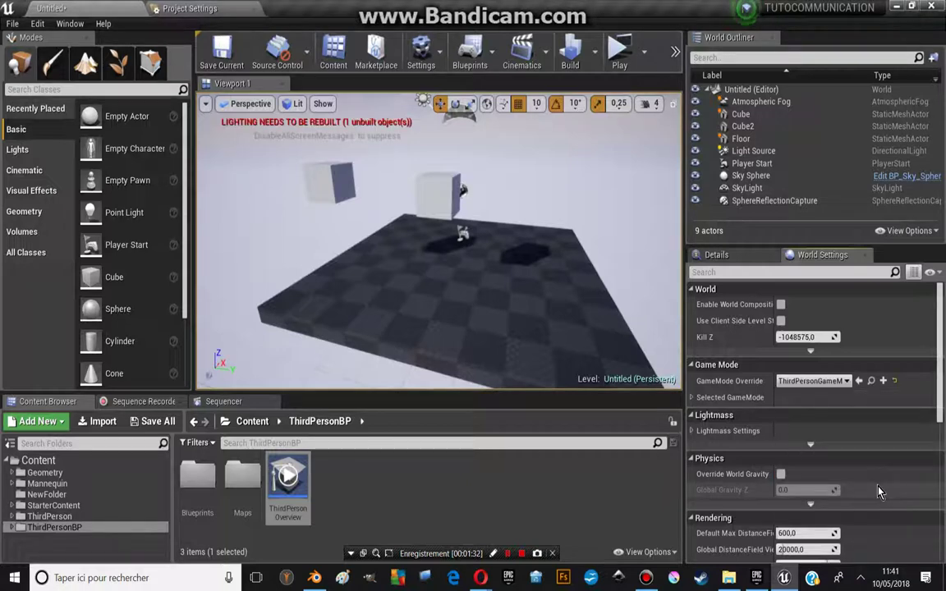
{"action": "left_click", "coordinate": [694, 397]}
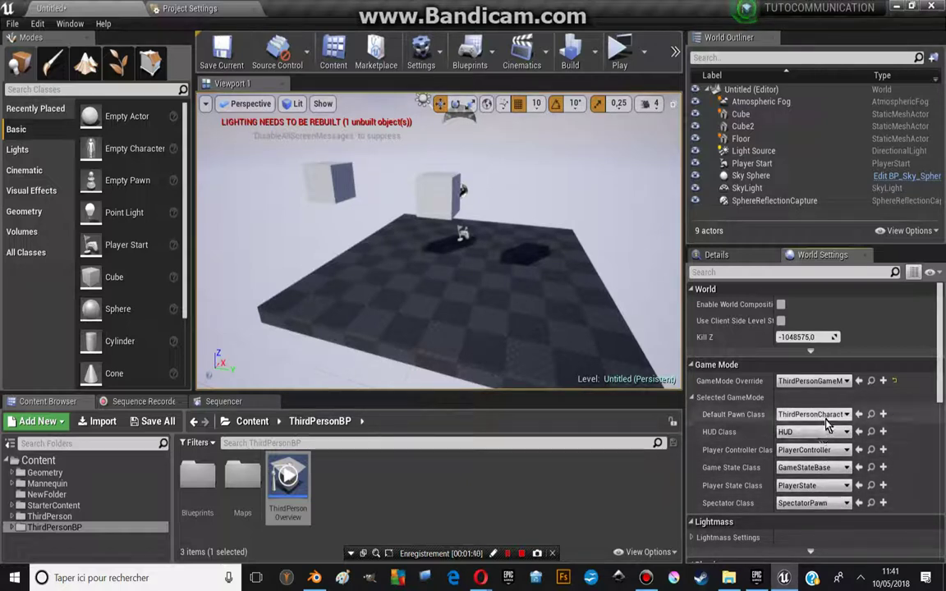
{"action": "left_click", "coordinate": [832, 420]}
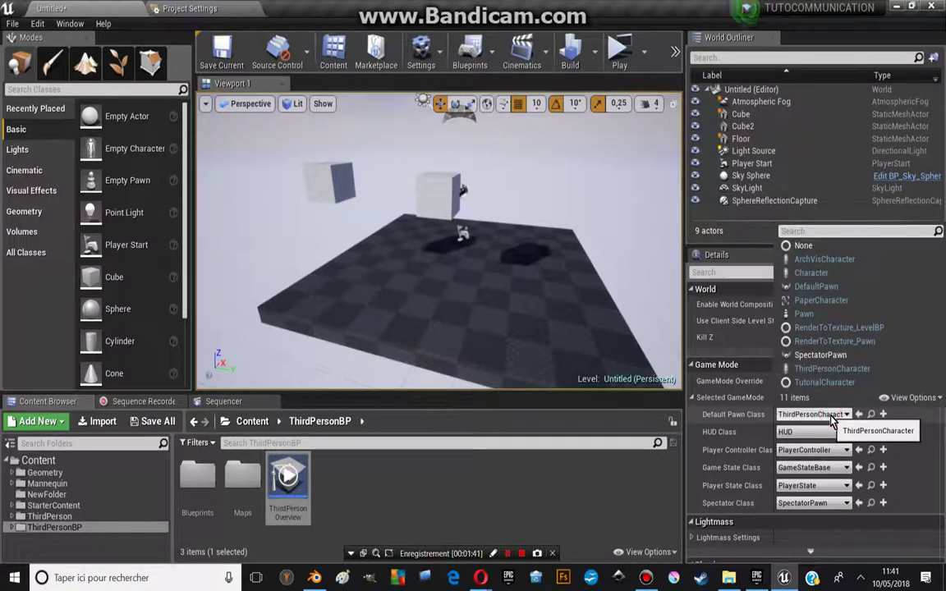
{"action": "left_click", "coordinate": [832, 417]}
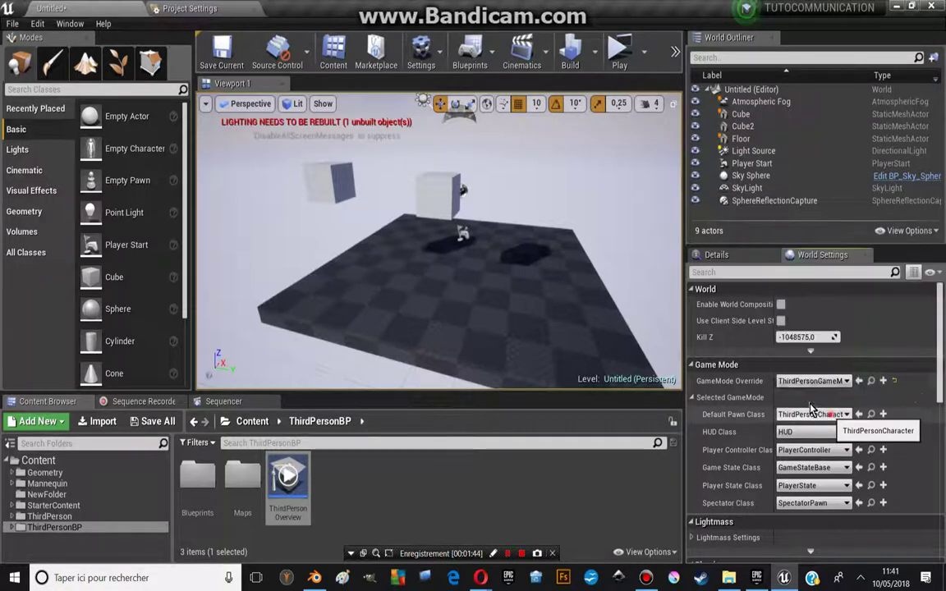
{"action": "left_click", "coordinate": [629, 49]}
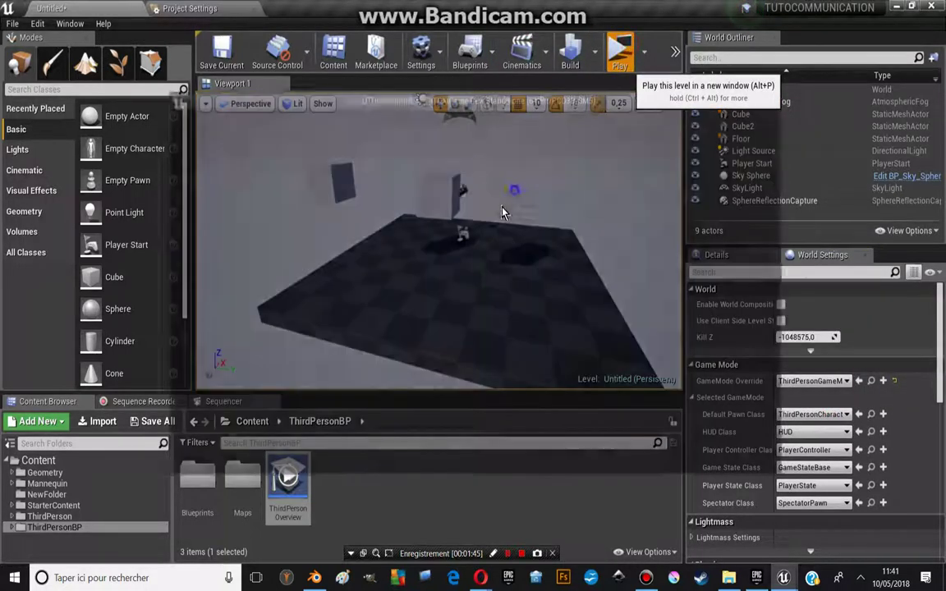
{"action": "key", "text": "w"}
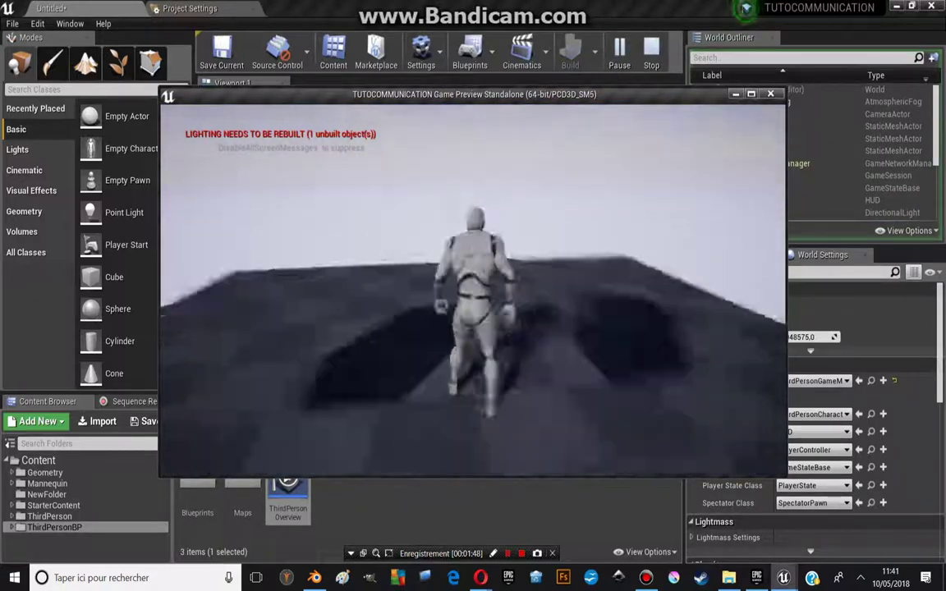
{"action": "key", "text": "space"}
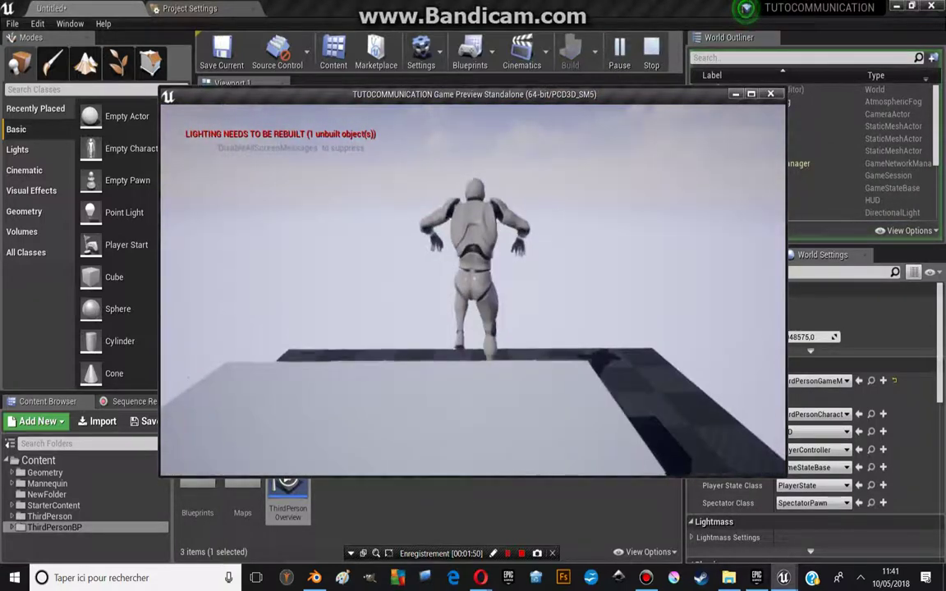
{"action": "key", "text": "w"}
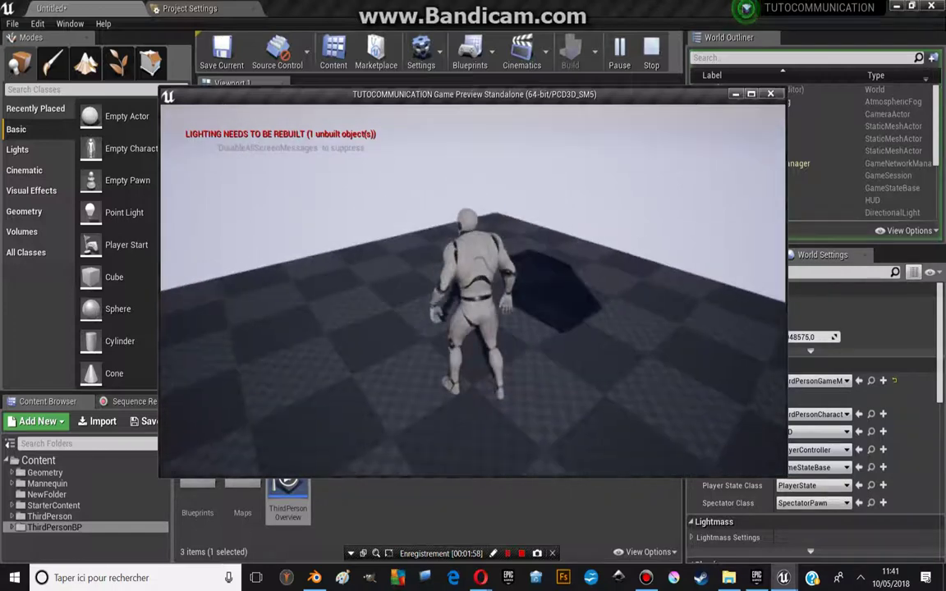
{"action": "key", "text": "w"}
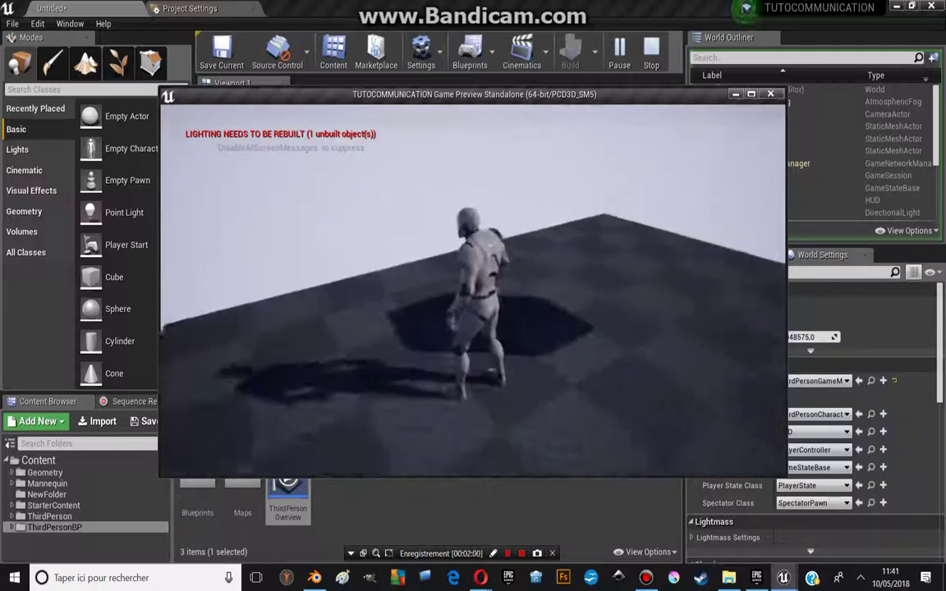
{"action": "key", "text": "w"}
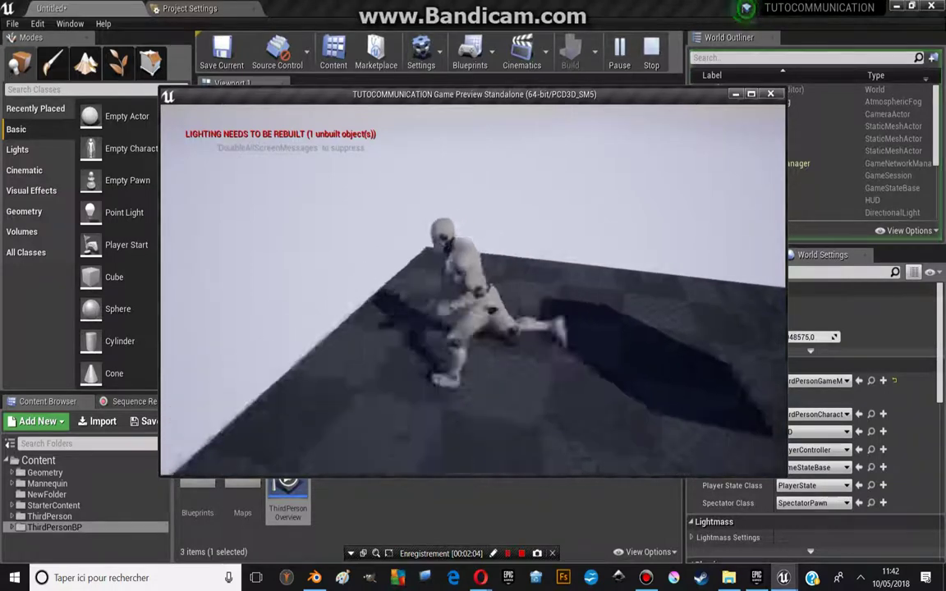
{"action": "key", "text": "Escape"}
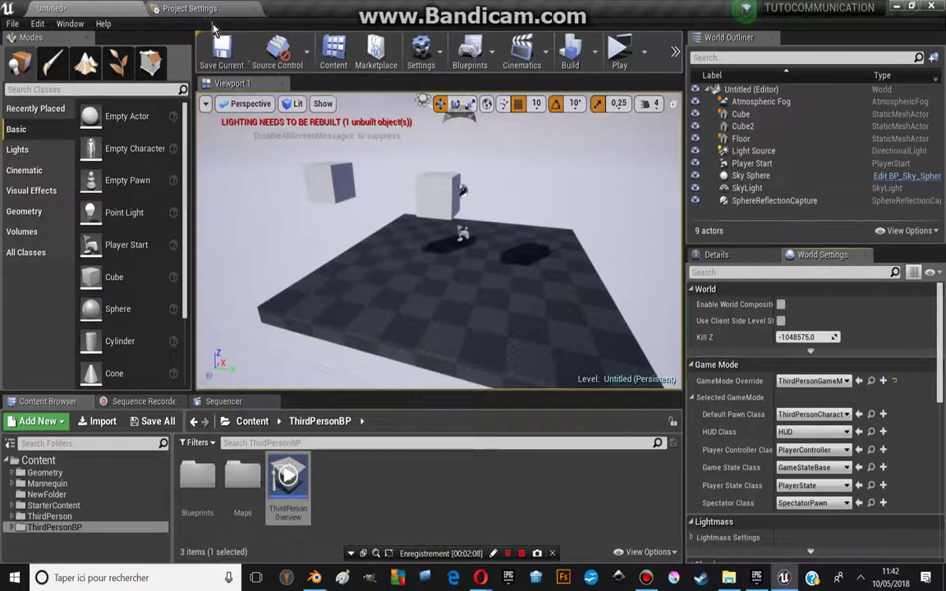
Step: Open Project Settings at the Input category with Action and Axis Mappings expanded
{"action": "left_click", "coordinate": [189, 9]}
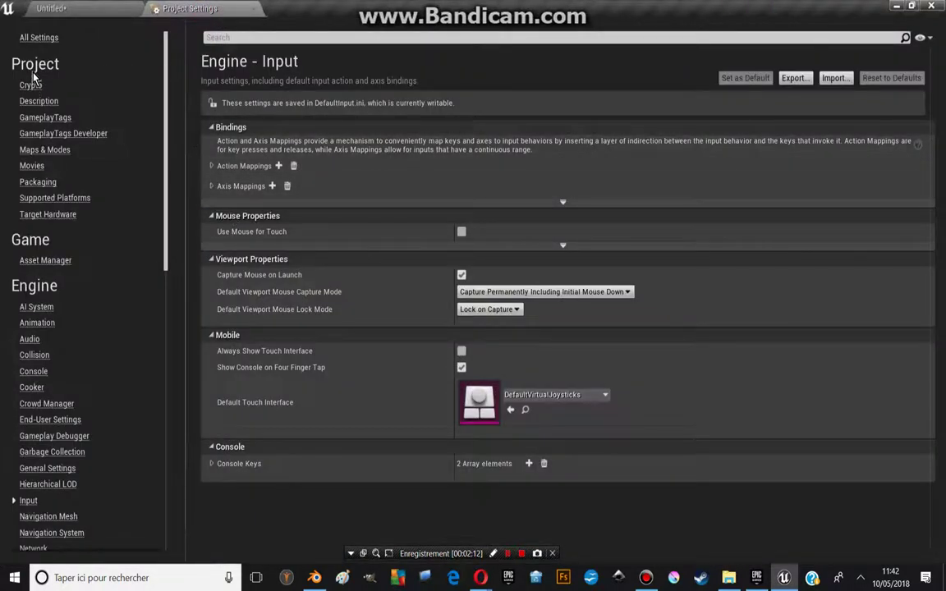
{"action": "left_click", "coordinate": [36, 38]}
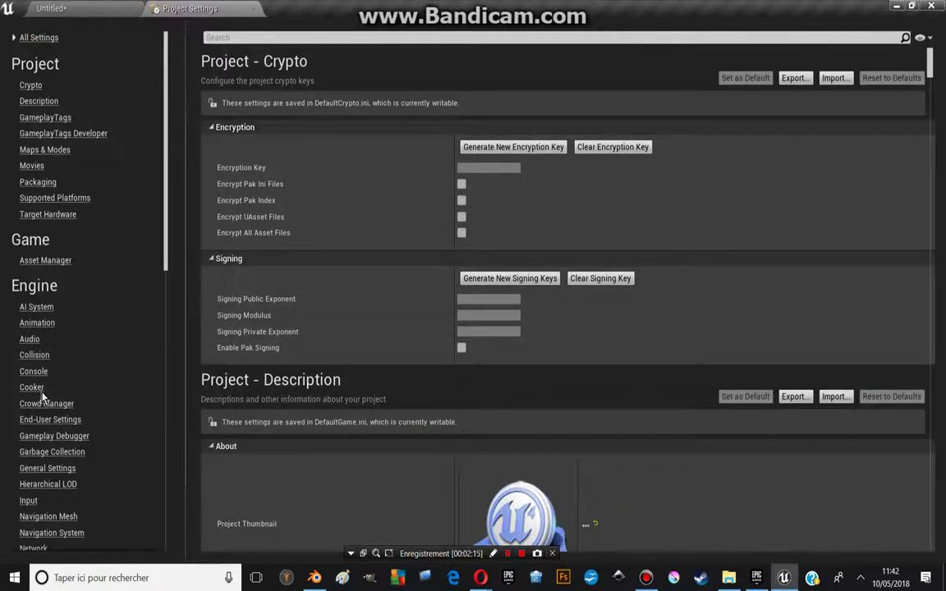
{"action": "left_click", "coordinate": [29, 502]}
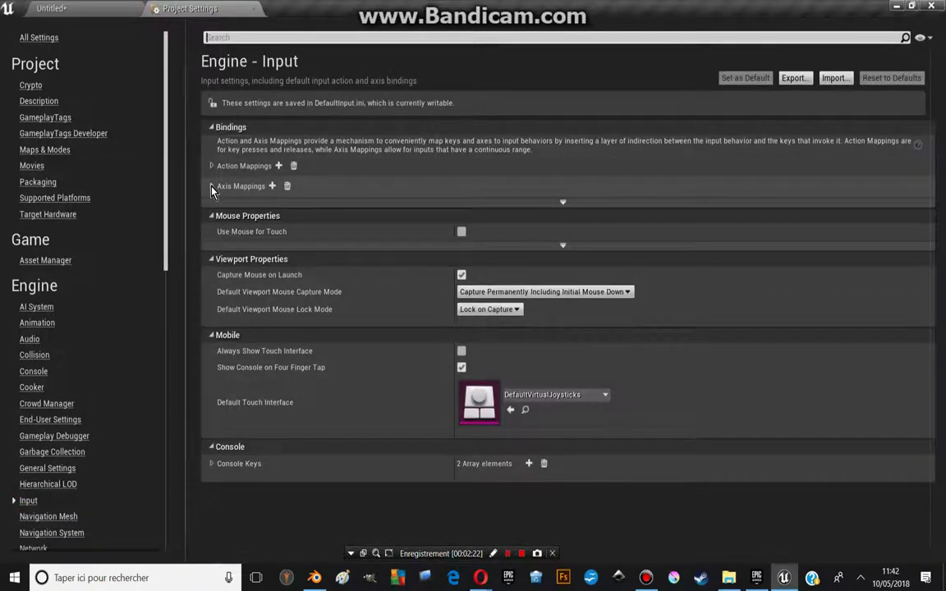
{"action": "left_click", "coordinate": [211, 188]}
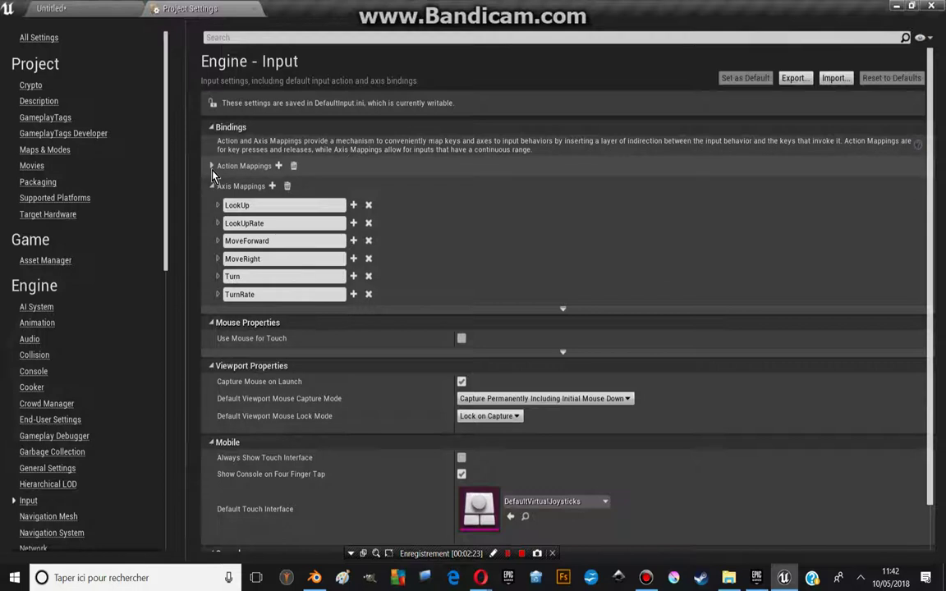
{"action": "left_click", "coordinate": [212, 167]}
Step: Expand MoveForward and MoveRight to show their W, S, Up, Down and A, D keys
{"action": "left_click", "coordinate": [218, 185]}
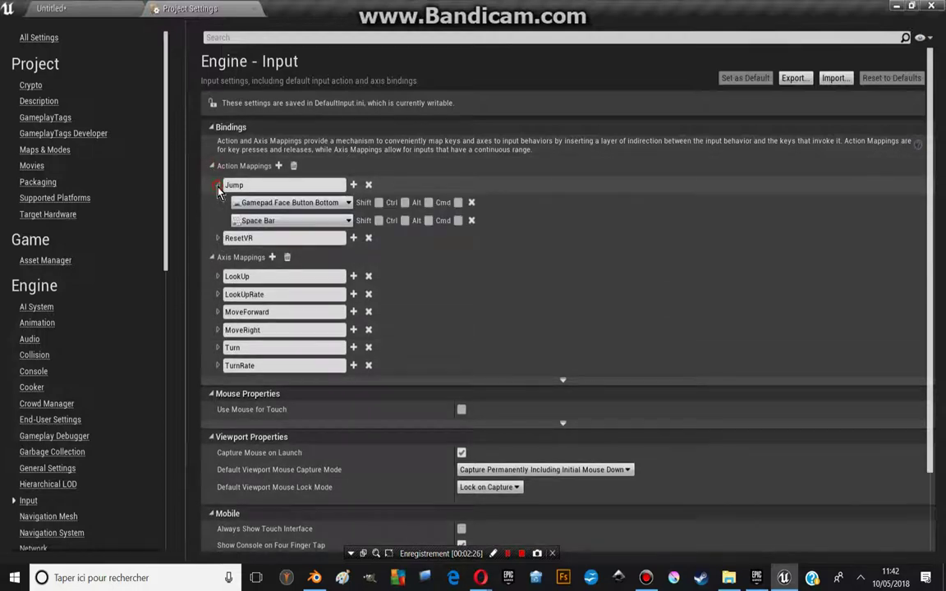
{"action": "left_click", "coordinate": [217, 185]}
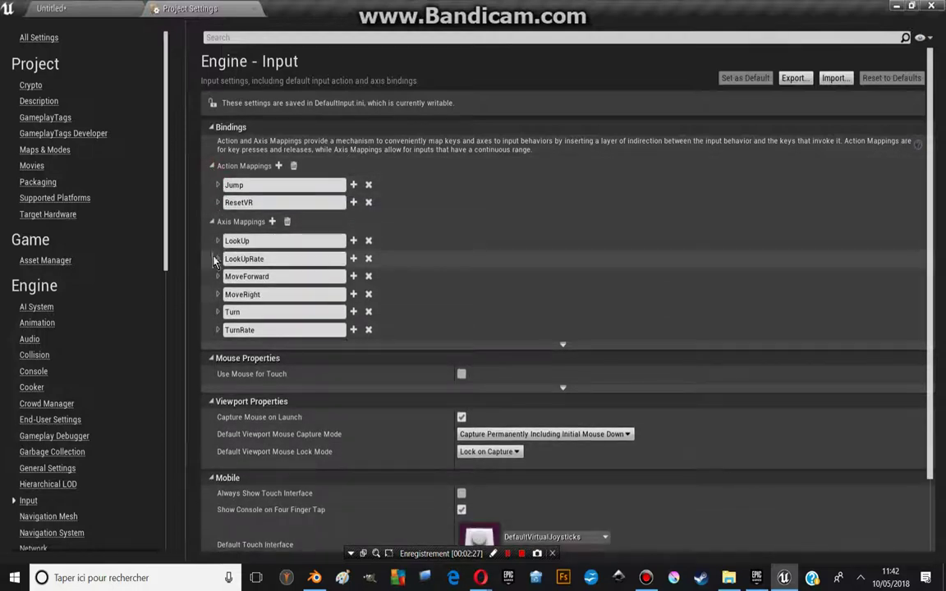
{"action": "left_click", "coordinate": [218, 330]}
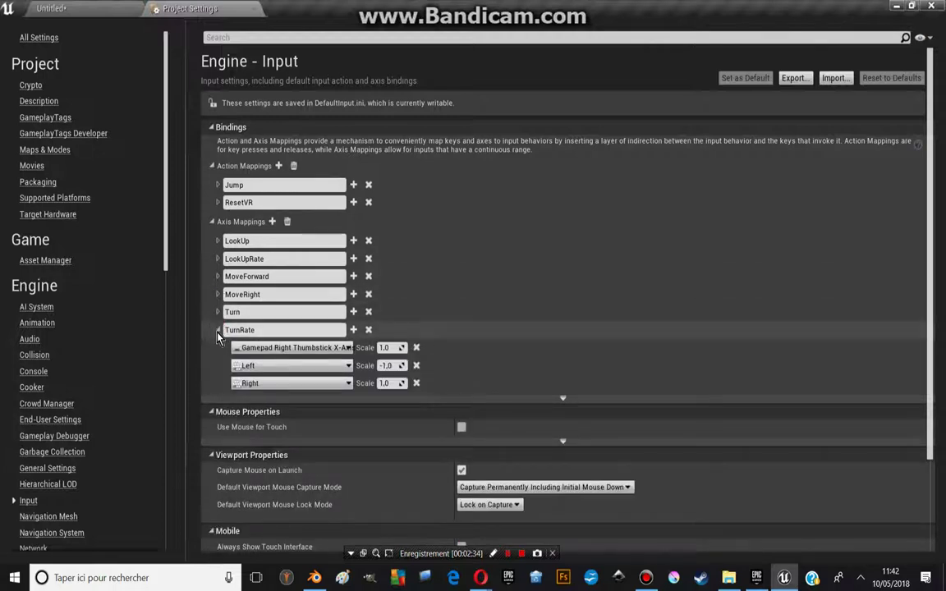
{"action": "left_click", "coordinate": [218, 330]}
{"action": "left_click", "coordinate": [219, 279]}
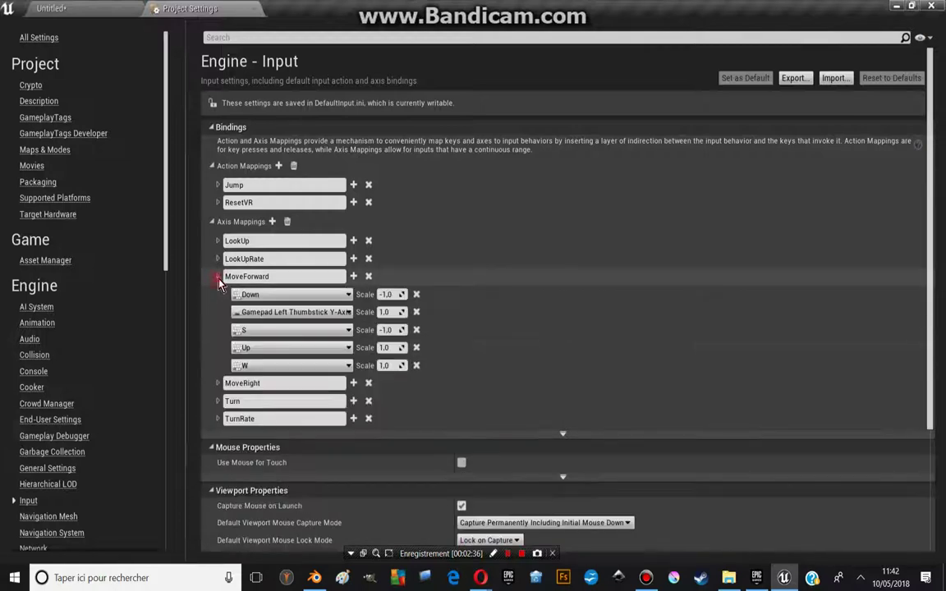
{"action": "left_click", "coordinate": [219, 384]}
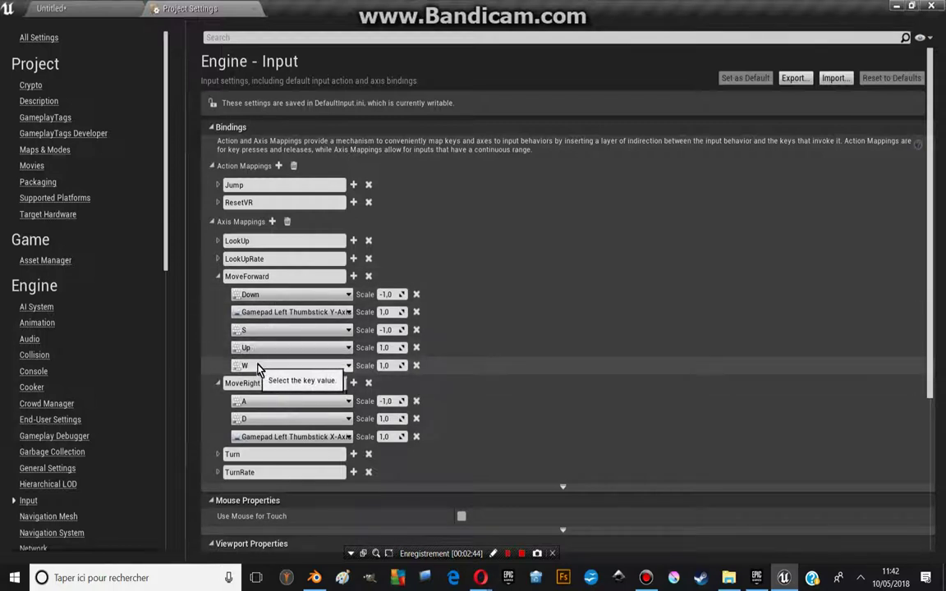
Step: In Axis Mappings, replace MoveForward's W key with Z and MoveRight's A key with Q
{"action": "left_click", "coordinate": [306, 366]}
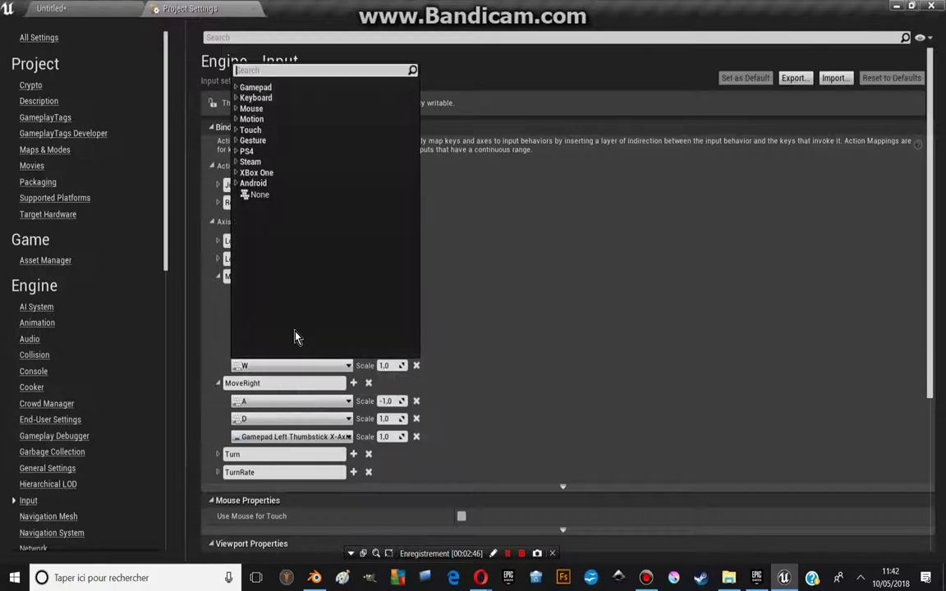
{"action": "type", "text": "z"}
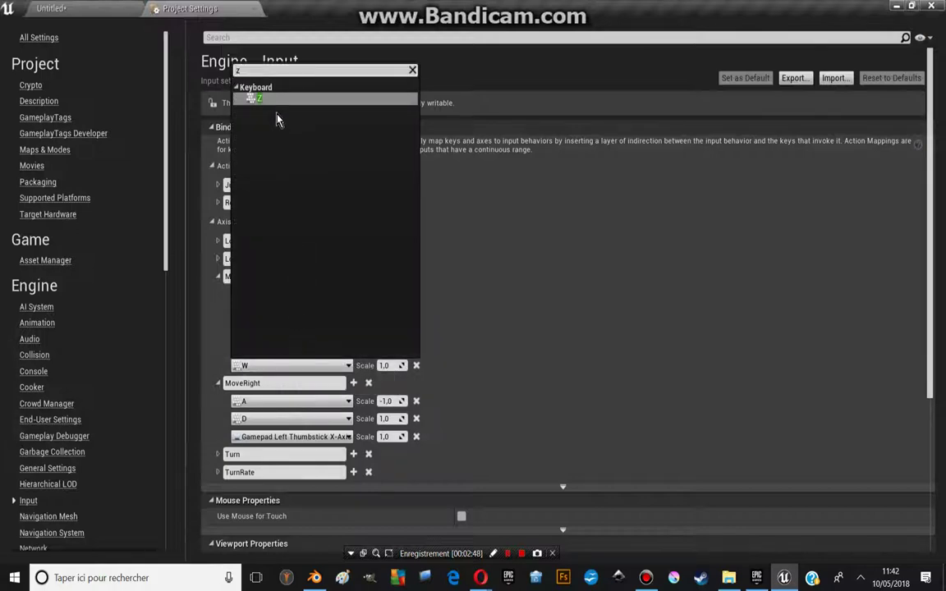
{"action": "left_click", "coordinate": [328, 99]}
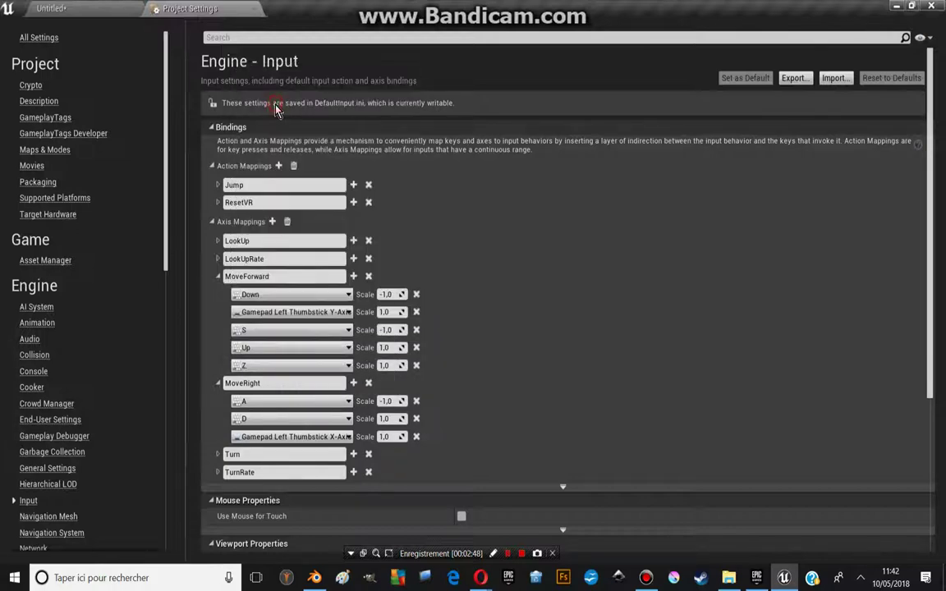
{"action": "left_click", "coordinate": [268, 405]}
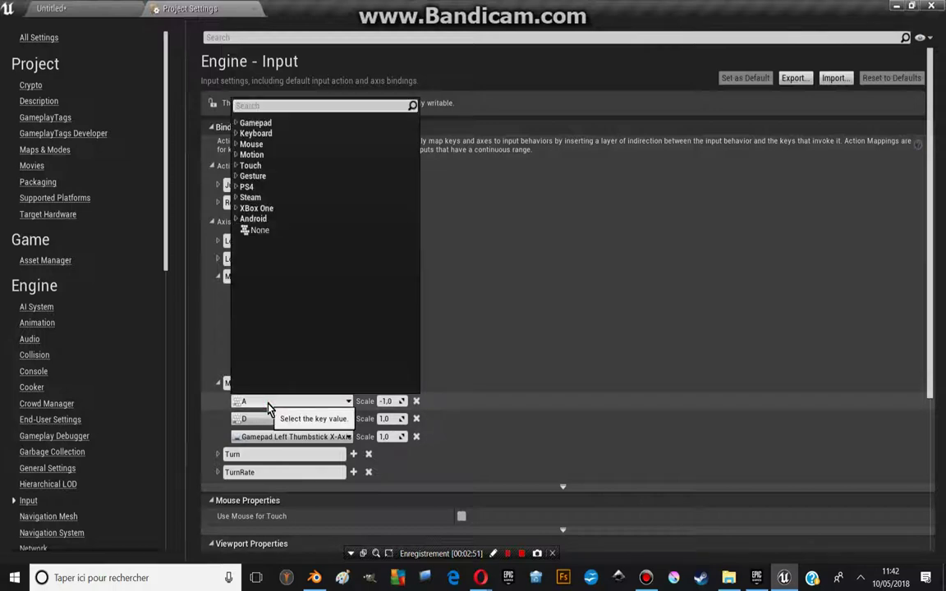
{"action": "type", "text": "q"}
{"action": "left_click", "coordinate": [279, 141]}
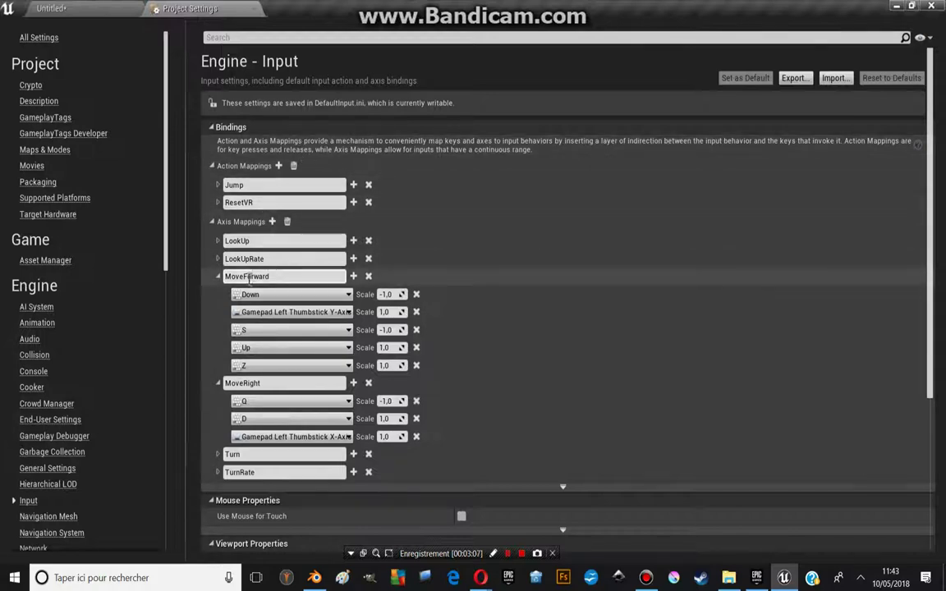
Step: Play the level, run the character around with the keyboard, then stop the preview with Esc
{"action": "left_click", "coordinate": [80, 8]}
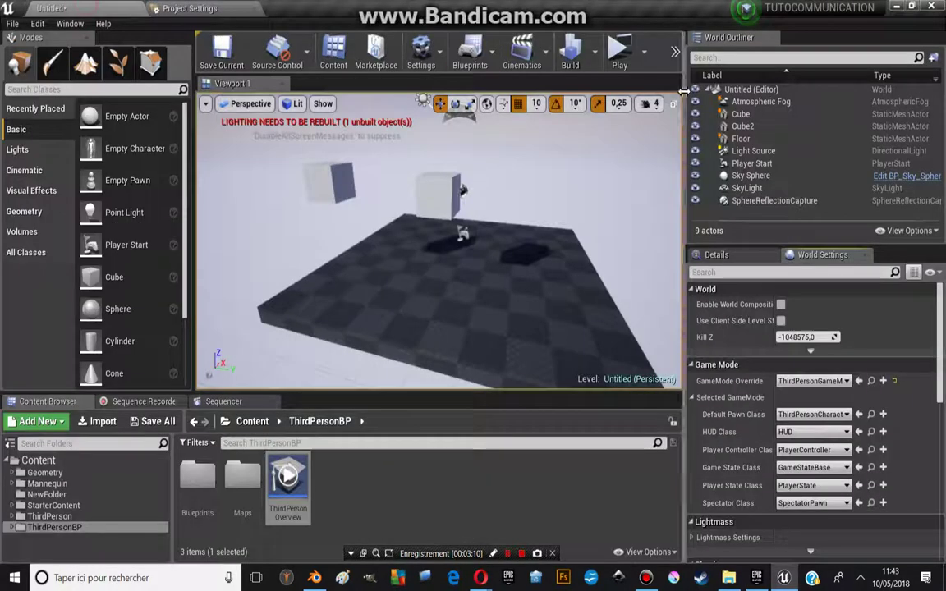
{"action": "left_click", "coordinate": [618, 58]}
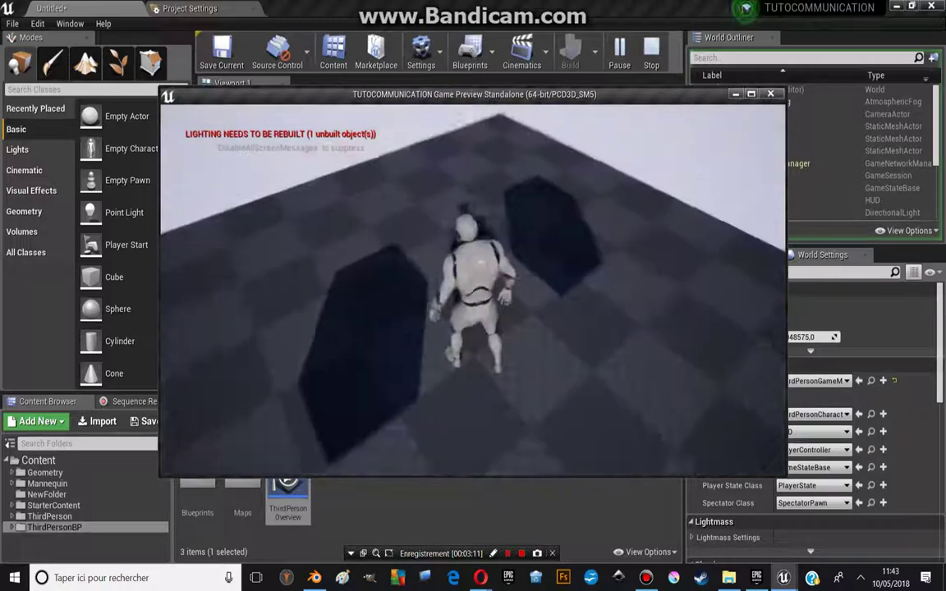
{"action": "key", "text": "w"}
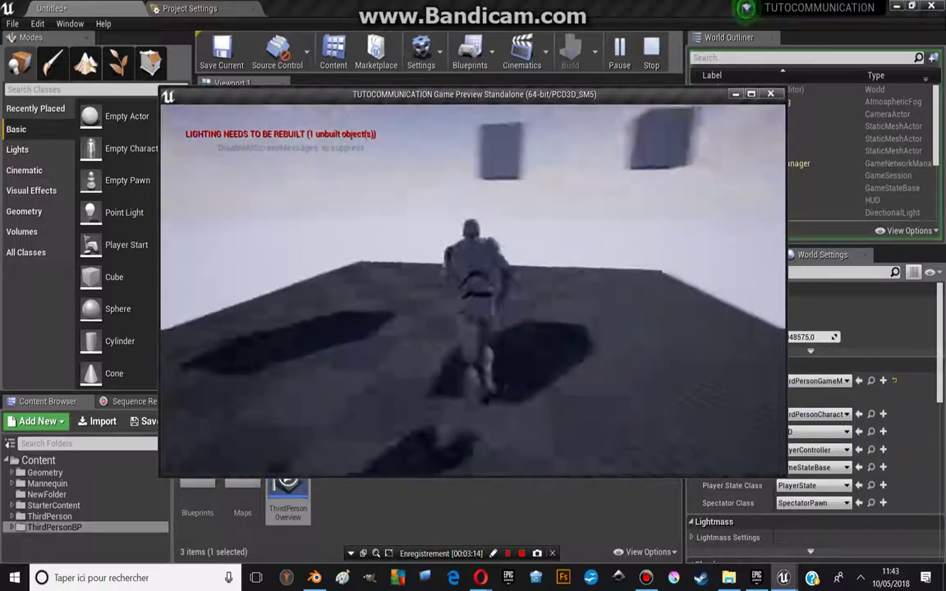
{"action": "key", "text": "w"}
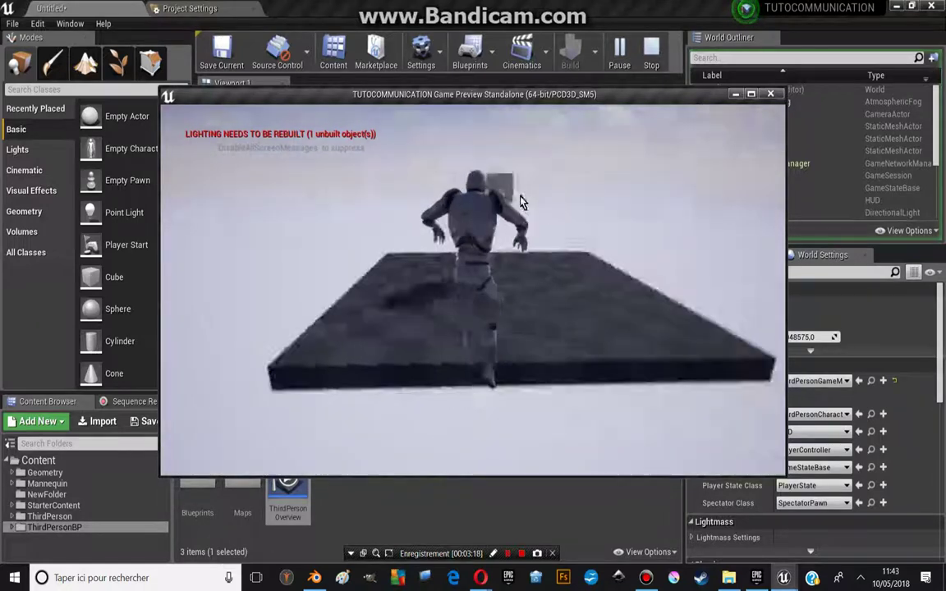
{"action": "key", "text": "Escape"}
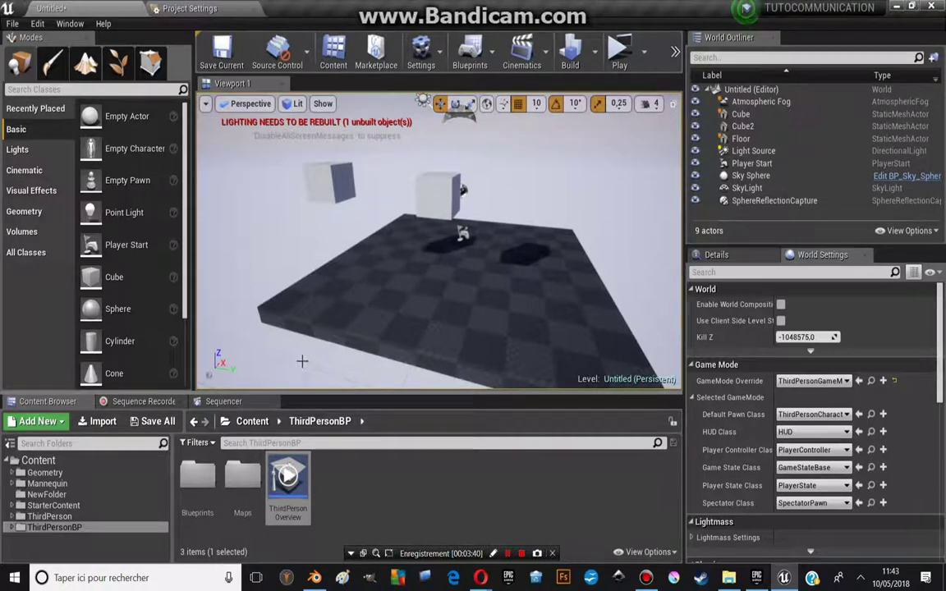
Step: Expand ThirdPersonBP, enter its Blueprints folder and open the ThirdPersonCharacter blueprint
{"action": "left_click", "coordinate": [14, 529]}
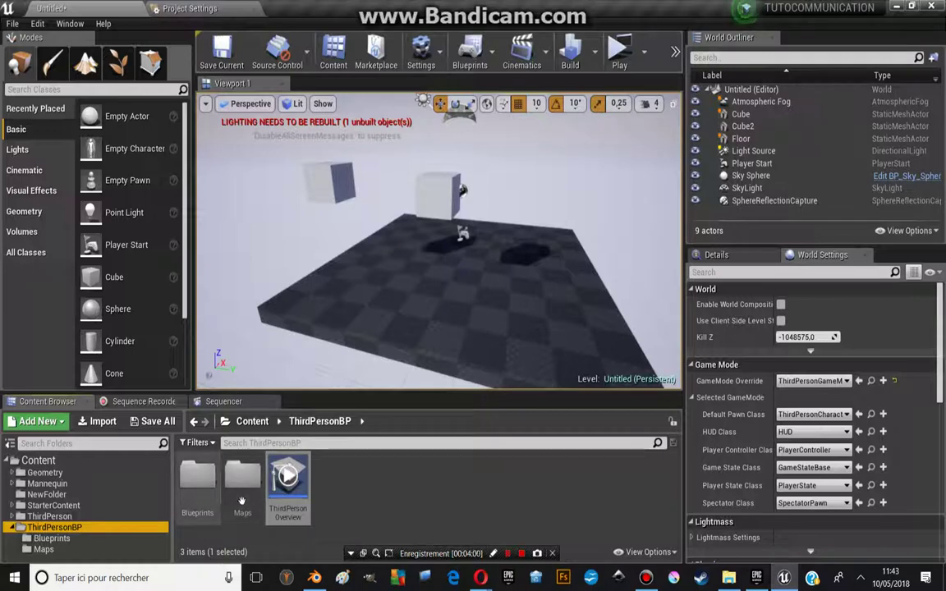
{"action": "double_click", "coordinate": [197, 477]}
{"action": "double_click", "coordinate": [198, 505]}
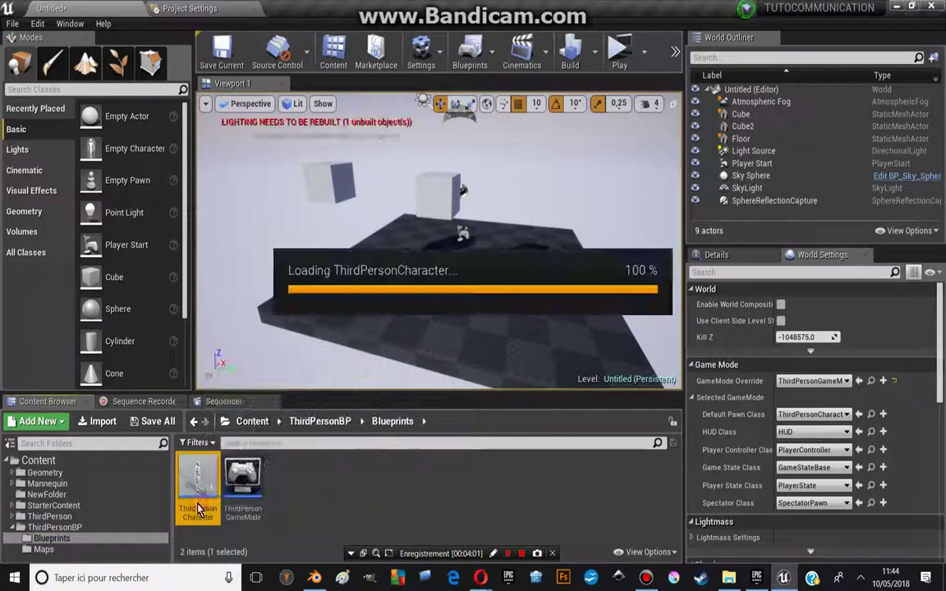
Step: Maximize the ThirdPersonCharacter blueprint editor and zoom around its Event Graph
{"action": "left_click_drag", "start_coordinate": [497, 205], "coordinate": [528, 195]}
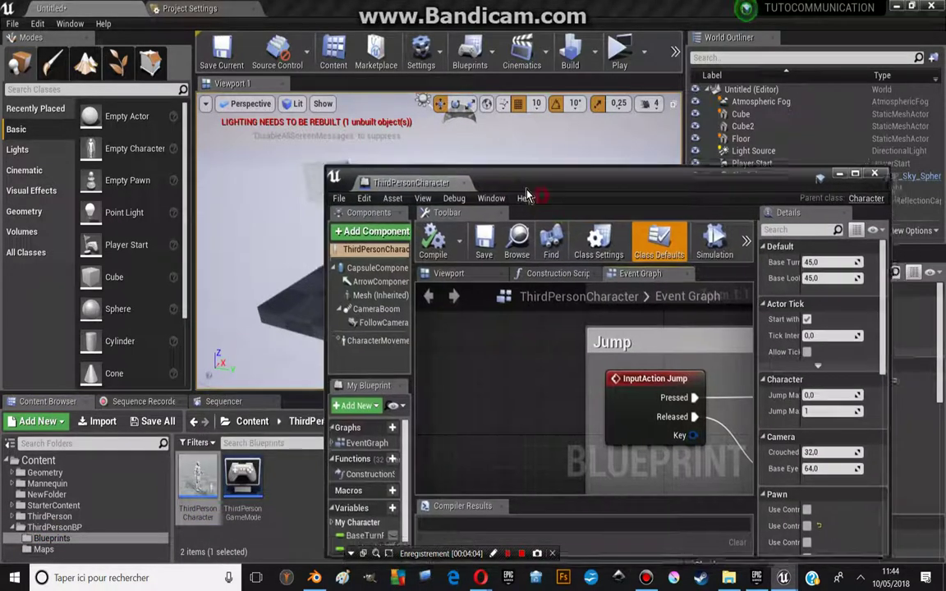
{"action": "double_click", "coordinate": [528, 194]}
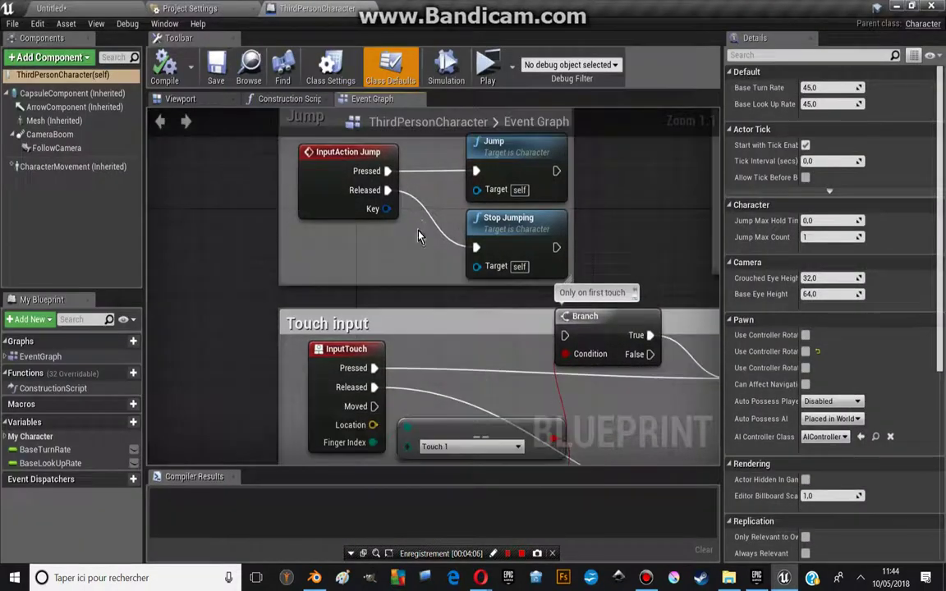
{"action": "scroll", "coordinate": [460, 247], "scroll_direction": "down", "scroll_amount": 2}
{"action": "scroll", "coordinate": [502, 263], "scroll_direction": "down", "scroll_amount": 2}
{"action": "scroll", "coordinate": [510, 279], "scroll_direction": "down", "scroll_amount": 2}
{"action": "scroll", "coordinate": [530, 329], "scroll_direction": "down", "scroll_amount": 1}
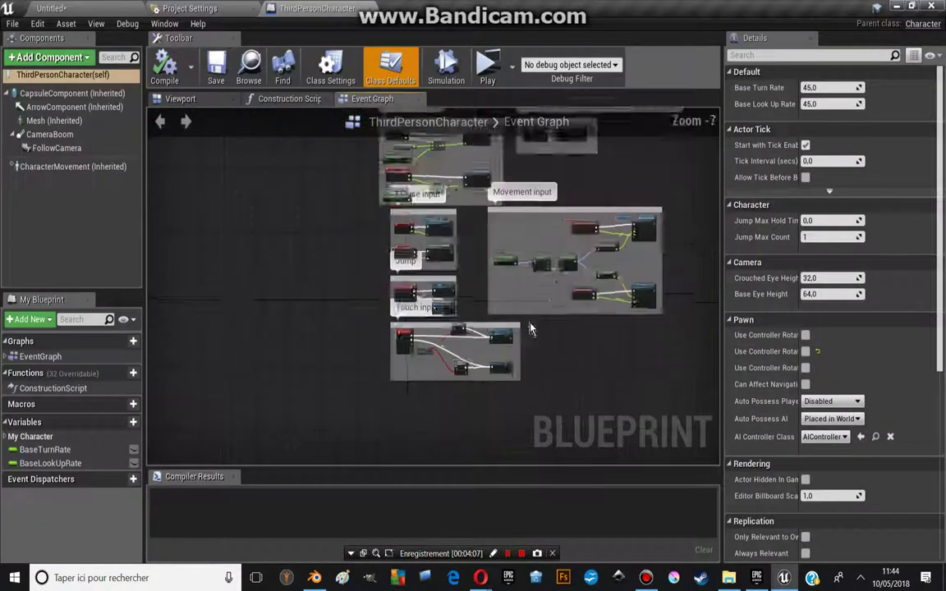
{"action": "scroll", "coordinate": [538, 181], "scroll_direction": "up", "scroll_amount": 1}
{"action": "scroll", "coordinate": [335, 315], "scroll_direction": "down", "scroll_amount": 1}
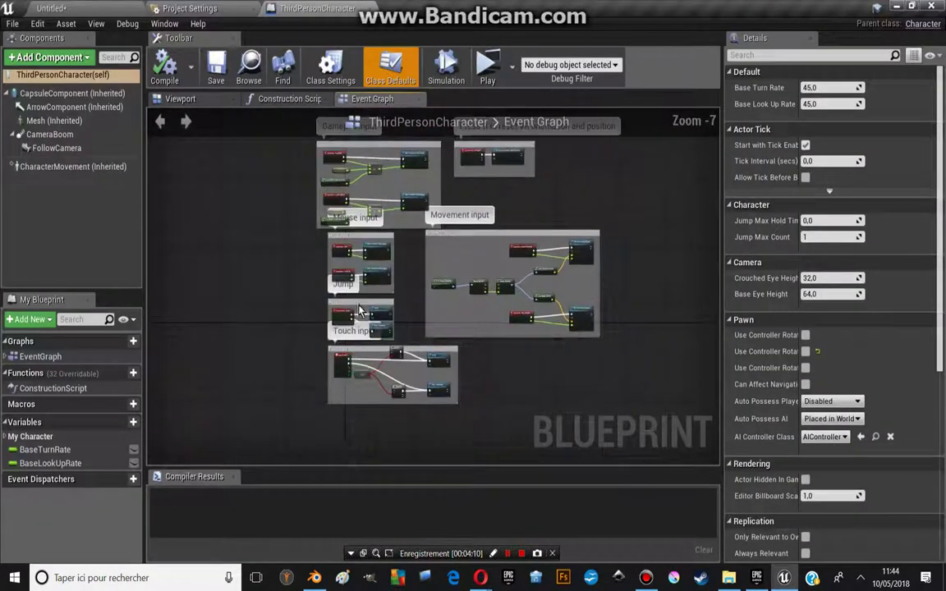
{"action": "scroll", "coordinate": [366, 391], "scroll_direction": "up", "scroll_amount": 8}
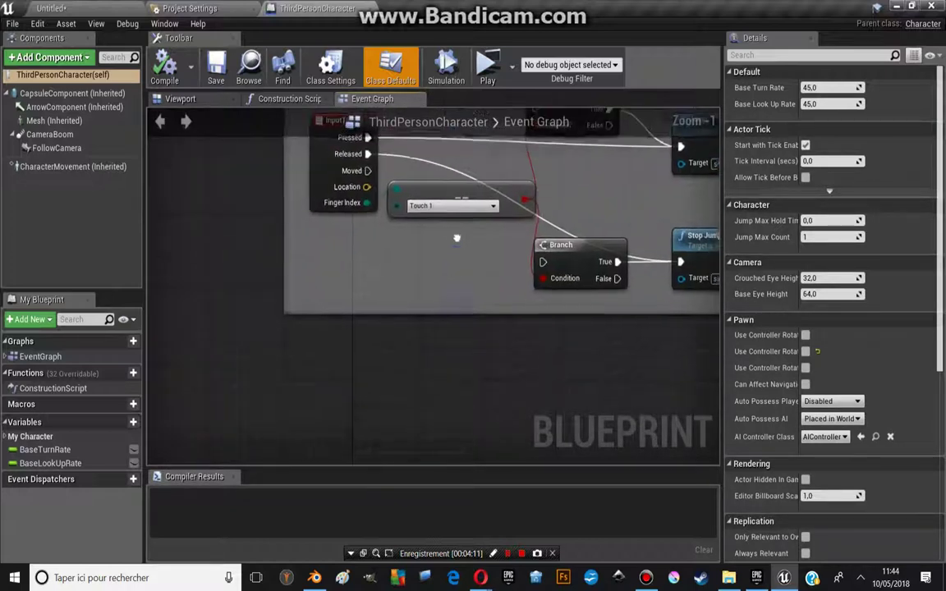
{"action": "scroll", "coordinate": [345, 279], "scroll_direction": "down", "scroll_amount": 4}
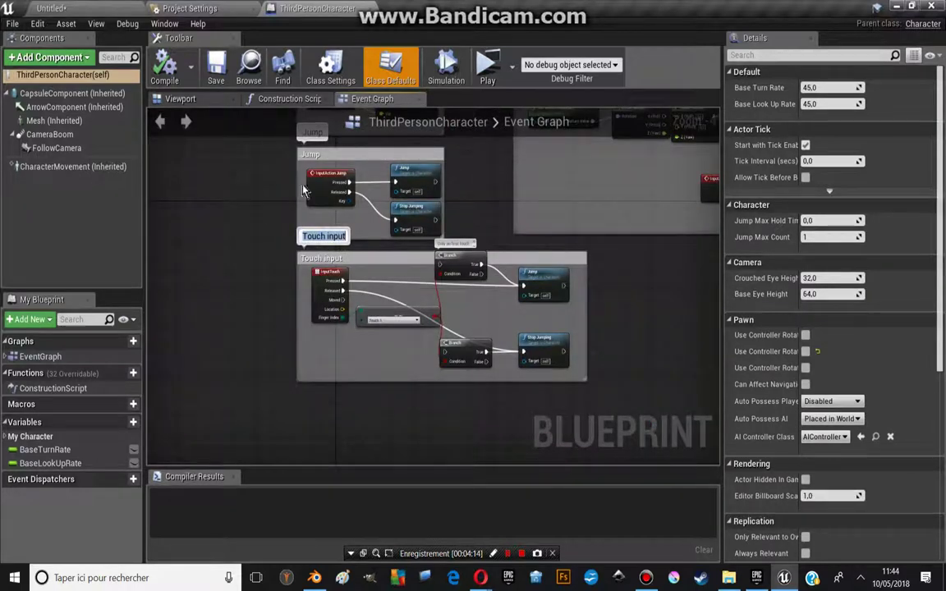
{"action": "scroll", "coordinate": [271, 279], "scroll_direction": "up", "scroll_amount": 4}
Step: Select the CapsuleComponent, preview it in the Viewport, and return to the Event Graph
{"action": "right_click_drag", "start_coordinate": [285, 359], "coordinate": [259, 262]}
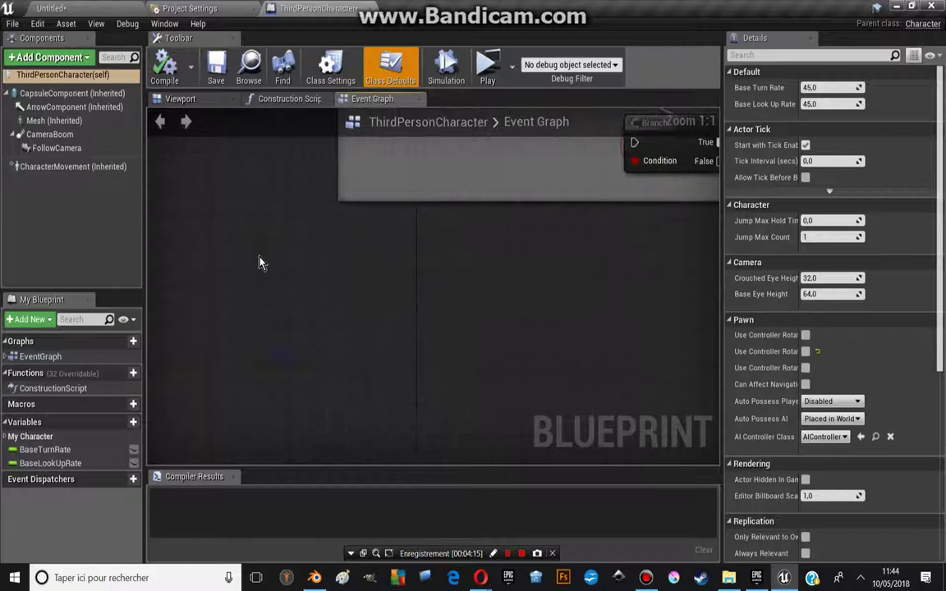
{"action": "left_click", "coordinate": [33, 94]}
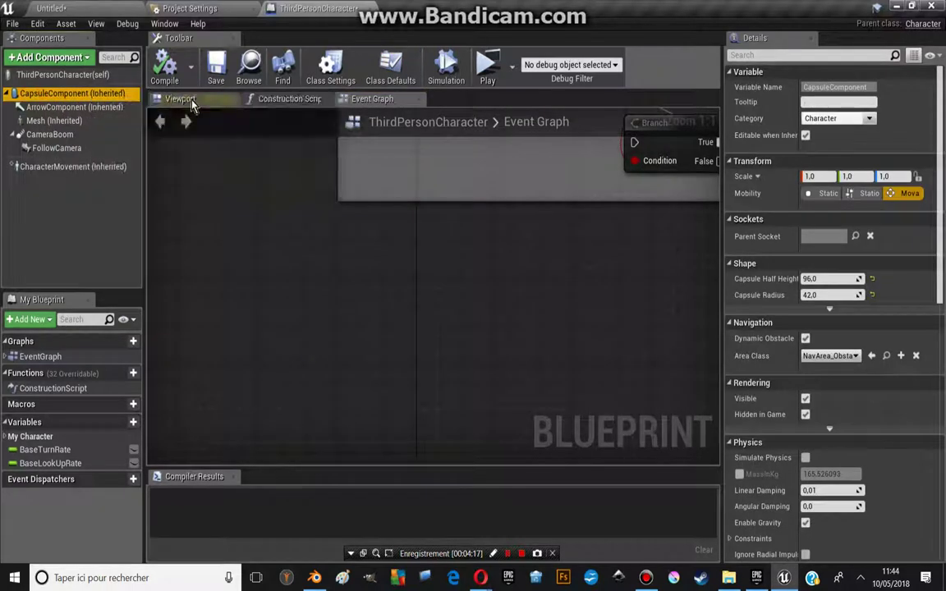
{"action": "left_click", "coordinate": [189, 99]}
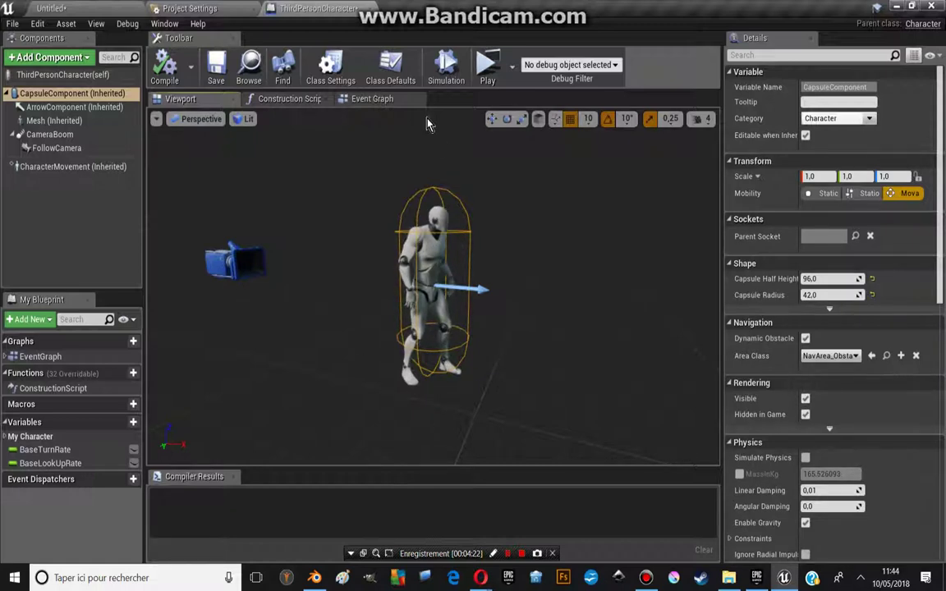
{"action": "left_click", "coordinate": [372, 99]}
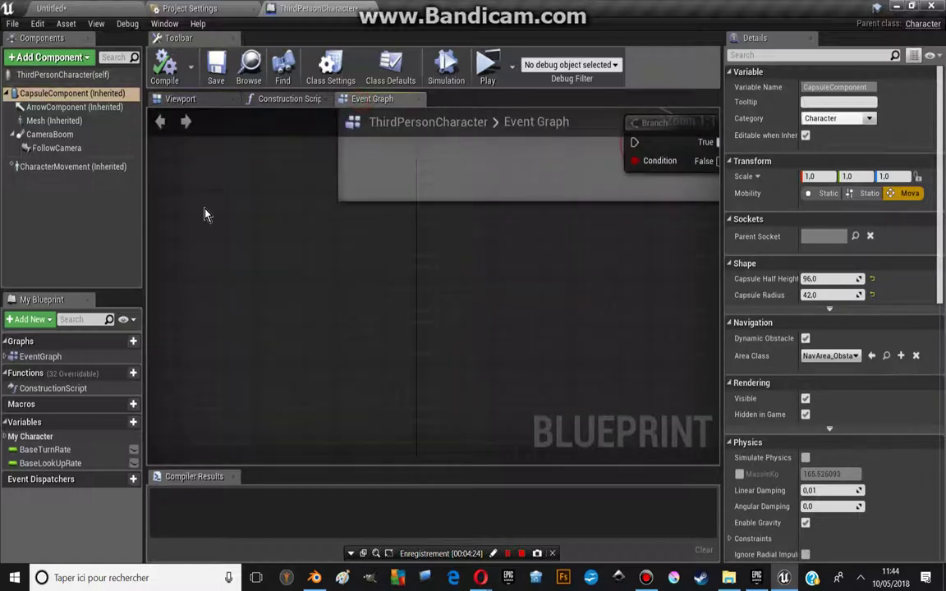
Step: Add an On Component Begin Overlap (CapsuleComponent) event node from the Collision events
{"action": "right_click", "coordinate": [286, 268]}
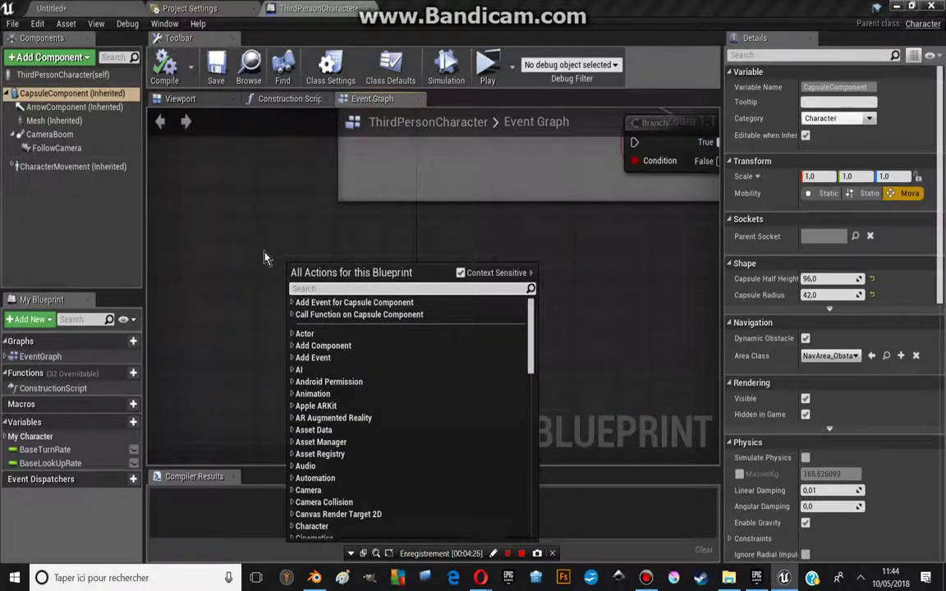
{"action": "left_click", "coordinate": [292, 303]}
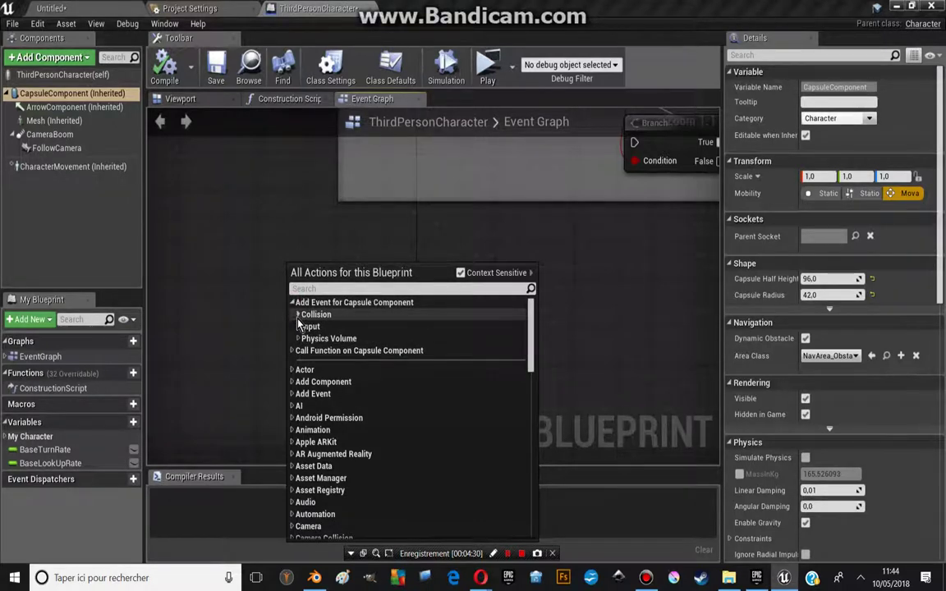
{"action": "left_click", "coordinate": [298, 316]}
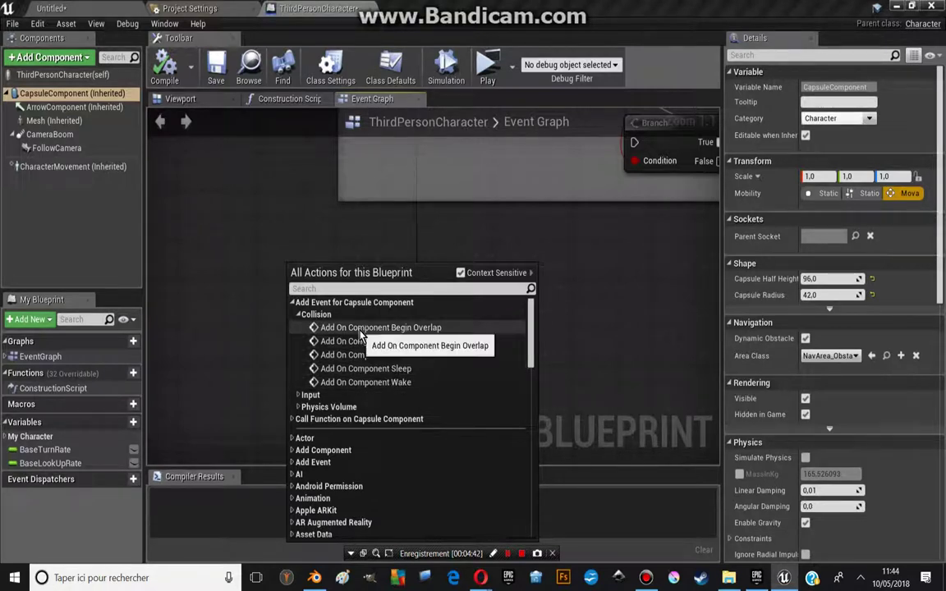
{"action": "left_click", "coordinate": [413, 329]}
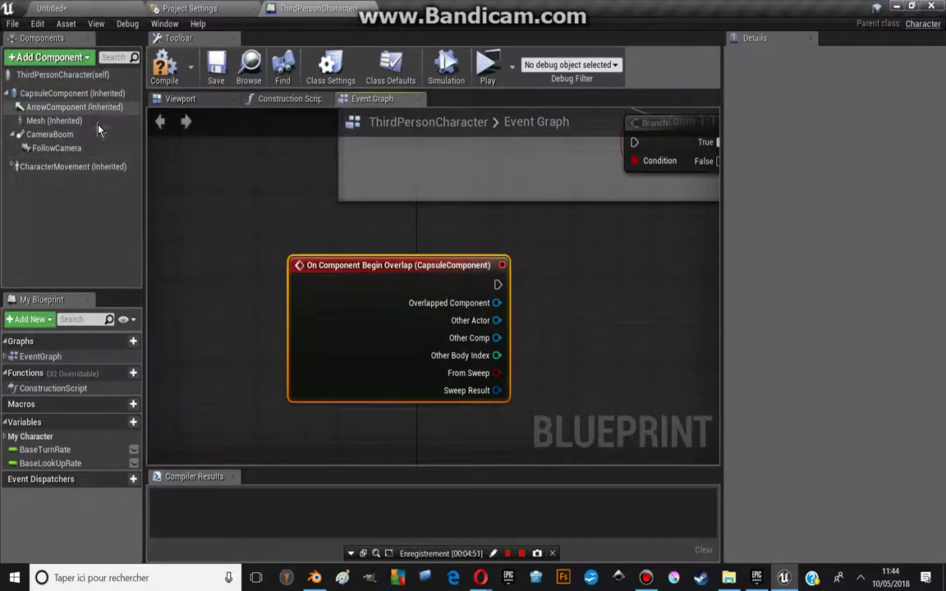
Step: Position the Begin Overlap node in the graph, then return to the level editor
{"action": "left_click_drag", "start_coordinate": [408, 277], "coordinate": [297, 261]}
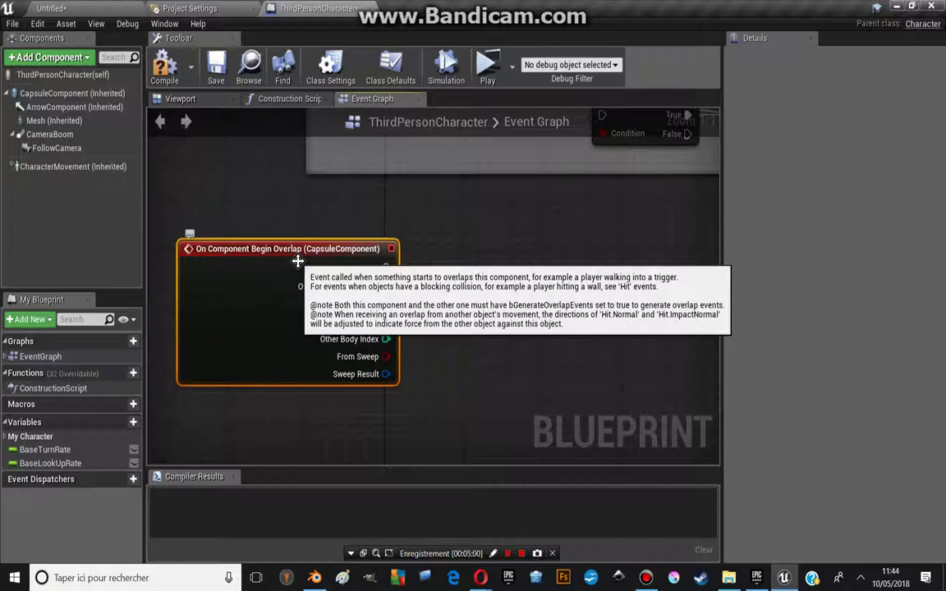
{"action": "mouse_move", "coordinate": [297, 261]}
{"action": "right_mouse_down"}
{"action": "mouse_move", "coordinate": [204, 216]}
{"action": "mouse_move", "coordinate": [278, 216]}
{"action": "right_mouse_up"}
{"action": "mouse_move", "coordinate": [367, 257]}
{"action": "left_mouse_down"}
{"action": "mouse_move", "coordinate": [304, 270]}
{"action": "mouse_move", "coordinate": [493, 219]}
{"action": "left_mouse_up"}
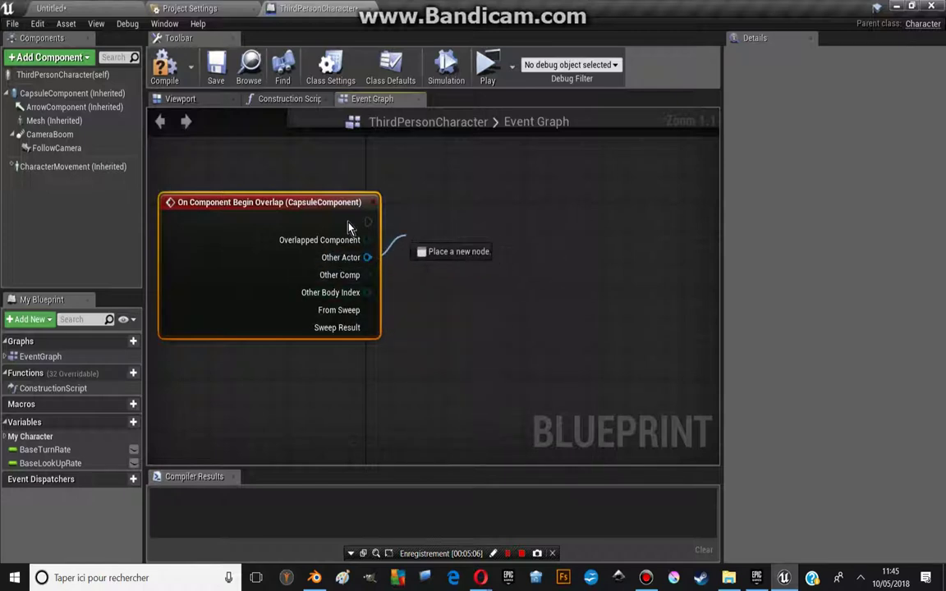
{"action": "mouse_move", "coordinate": [420, 250]}
{"action": "left_mouse_down"}
{"action": "mouse_move", "coordinate": [362, 263]}
{"action": "mouse_move", "coordinate": [374, 268]}
{"action": "mouse_move", "coordinate": [506, 225]}
{"action": "left_mouse_up"}
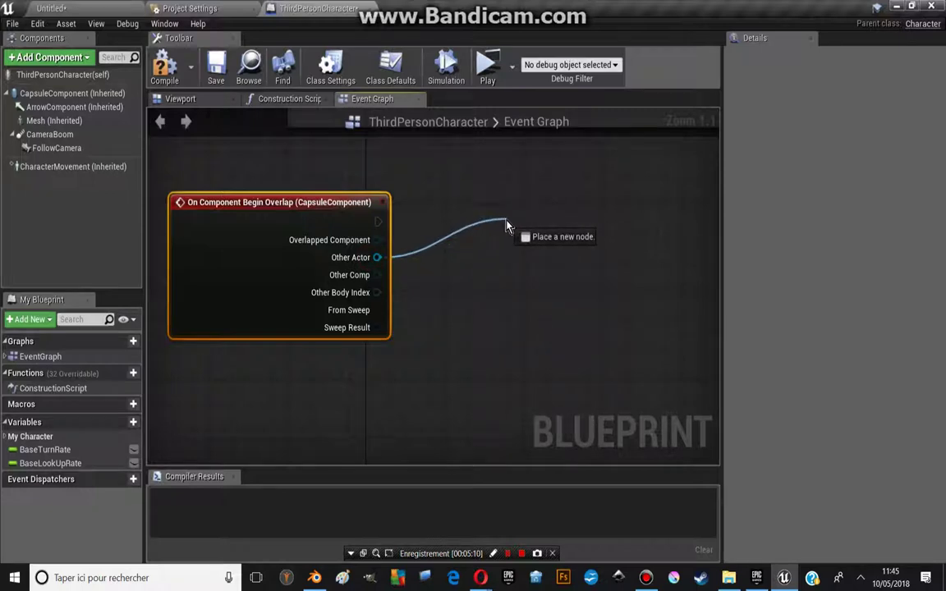
{"action": "left_click_drag", "start_coordinate": [506, 225], "coordinate": [440, 220]}
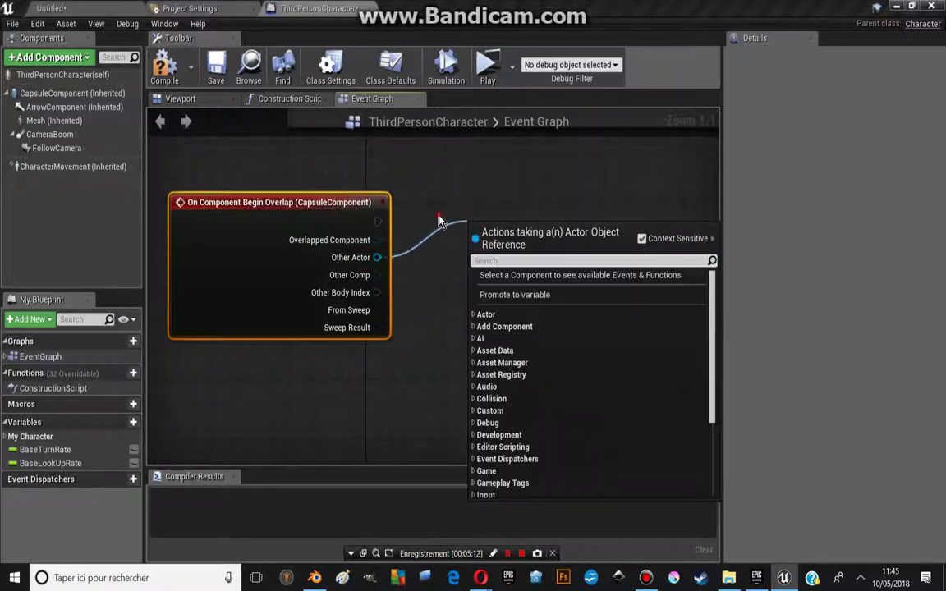
{"action": "left_click", "coordinate": [439, 220]}
{"action": "left_click", "coordinate": [89, 7]}
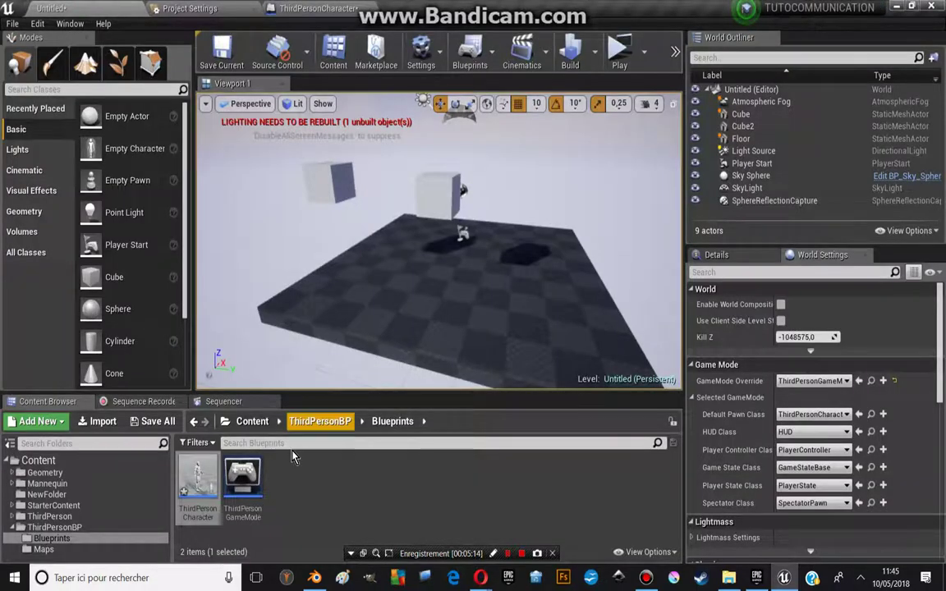
Step: Create an Actor-based Blueprint Class named 789 in Blueprints and open it for editing
{"action": "right_click", "coordinate": [373, 467]}
{"action": "left_click", "coordinate": [386, 147]}
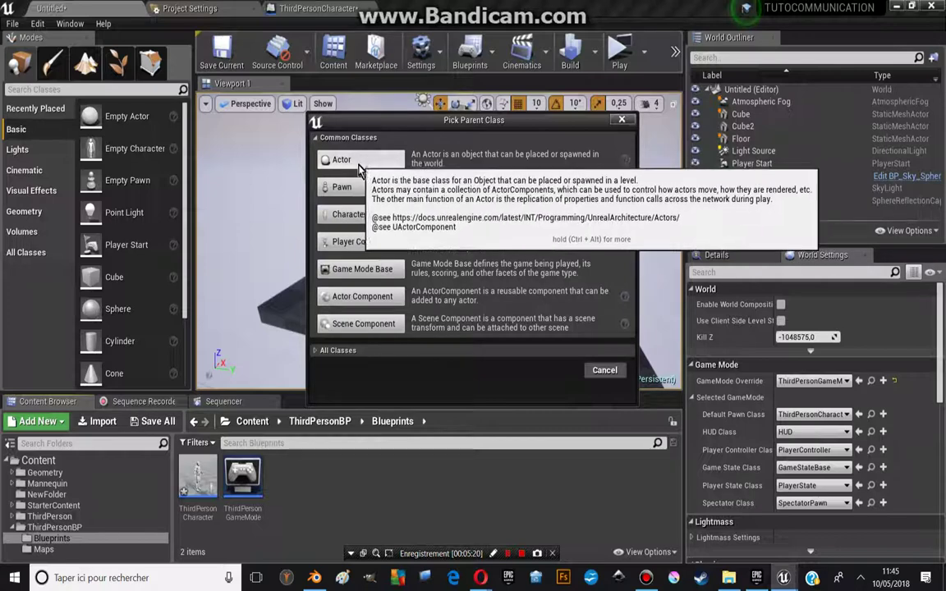
{"action": "left_click", "coordinate": [359, 167]}
{"action": "type", "text": "789"}
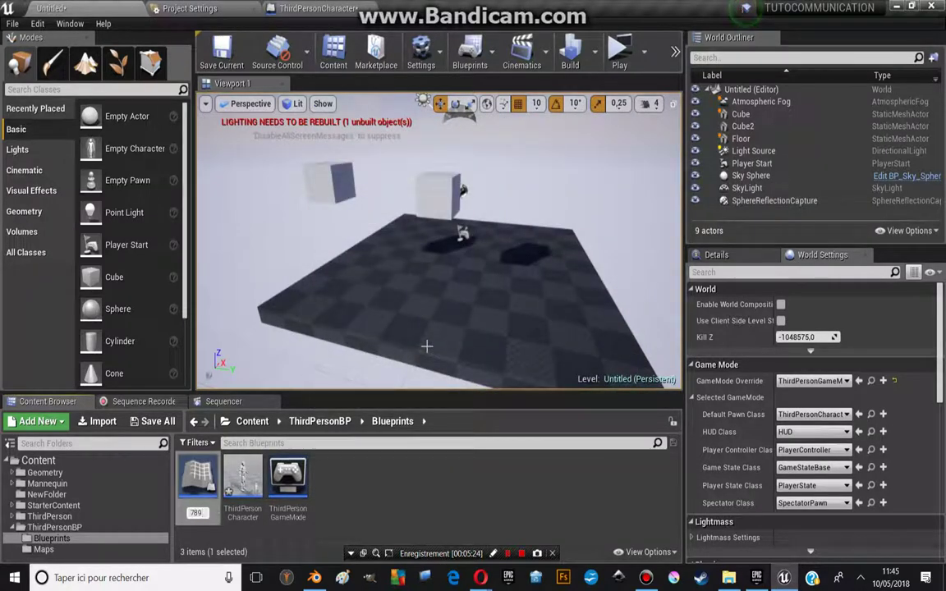
{"action": "key", "text": "Return"}
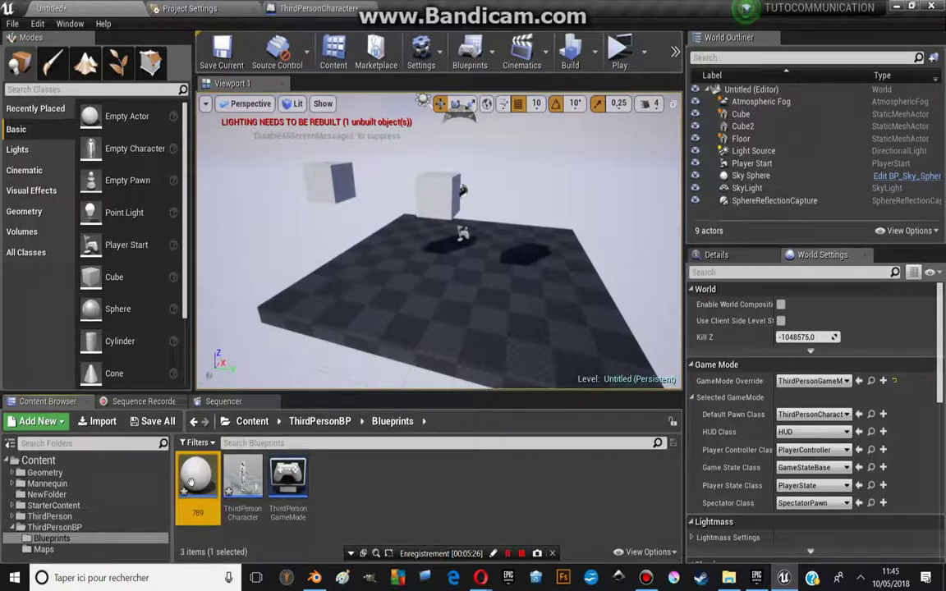
{"action": "double_click", "coordinate": [193, 480]}
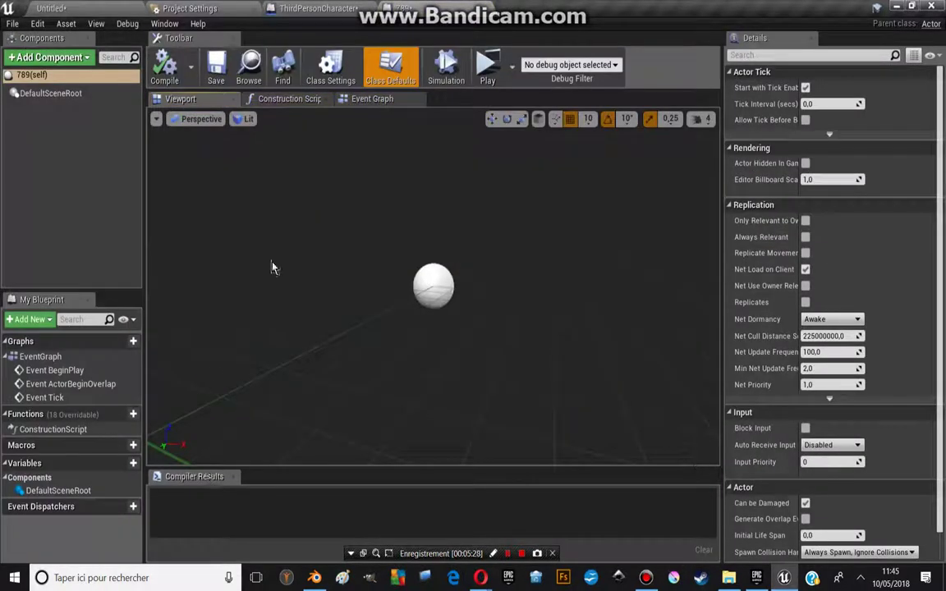
Step: Add a Skeletal Mesh component to 789, assign SK_Mannequin, and view it in the Viewport
{"action": "left_click", "coordinate": [358, 101]}
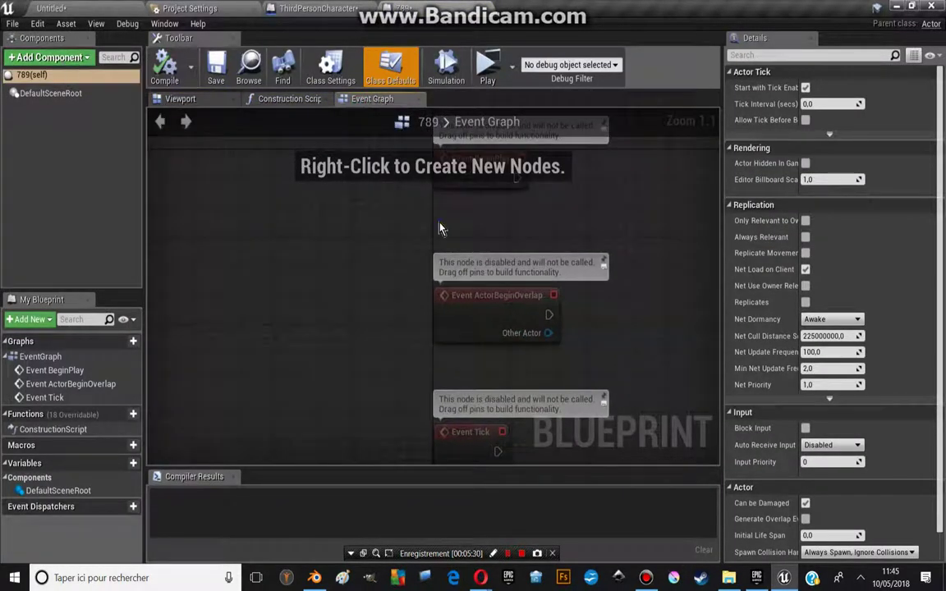
{"action": "left_click", "coordinate": [49, 58]}
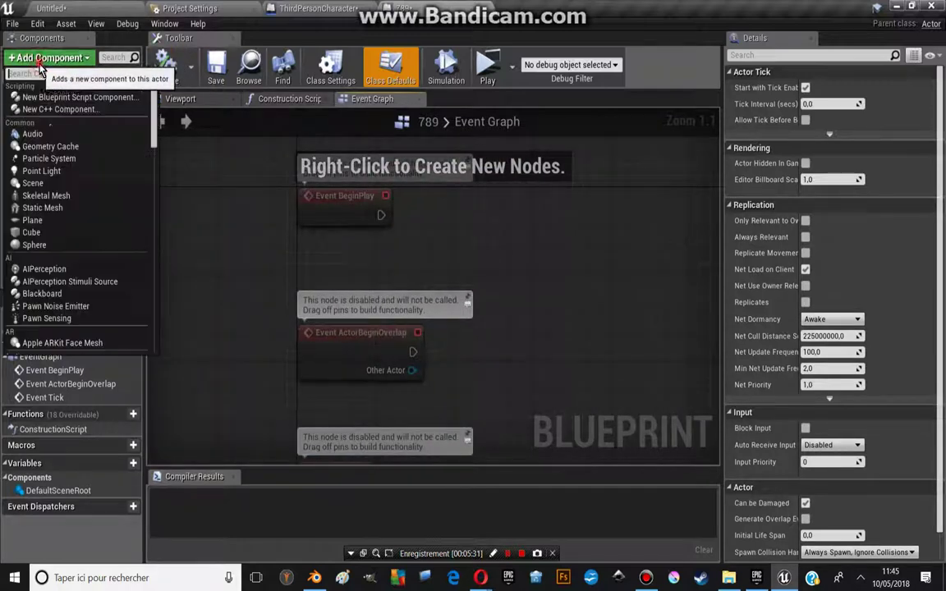
{"action": "left_click", "coordinate": [56, 196]}
{"action": "left_click", "coordinate": [49, 106]}
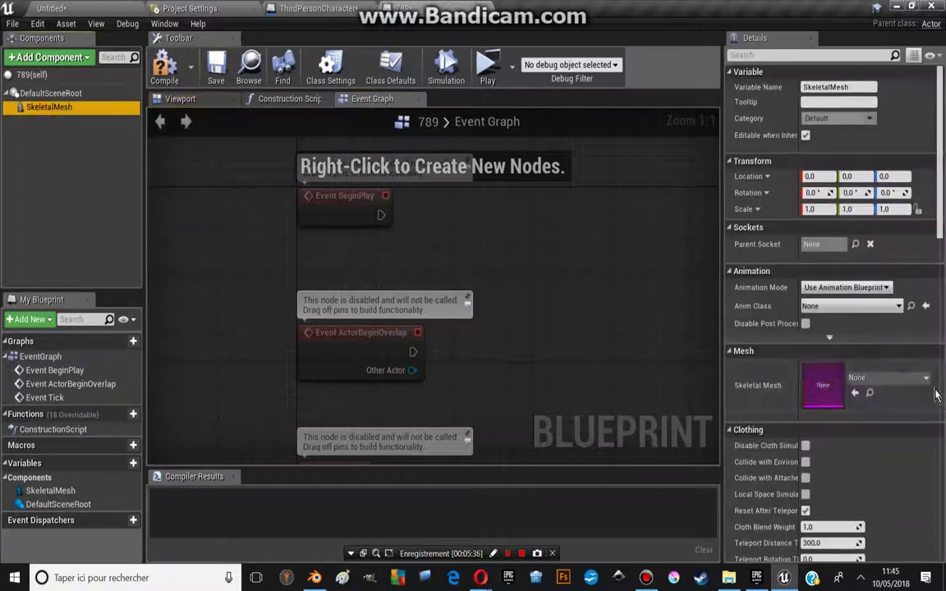
{"action": "left_click", "coordinate": [892, 378]}
{"action": "left_click", "coordinate": [804, 203]}
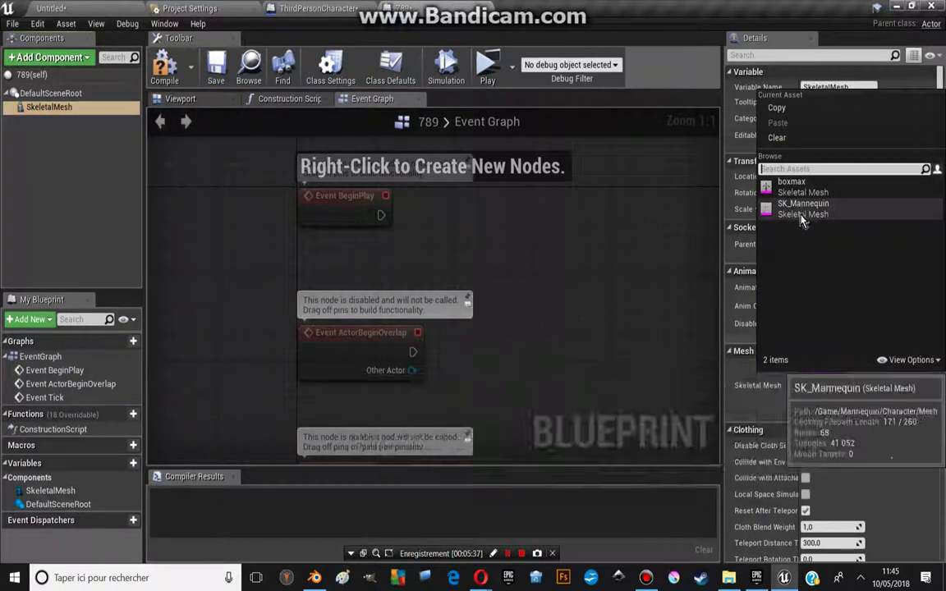
{"action": "left_click", "coordinate": [181, 98]}
{"action": "scroll", "coordinate": [325, 251], "scroll_direction": "down", "scroll_amount": 5}
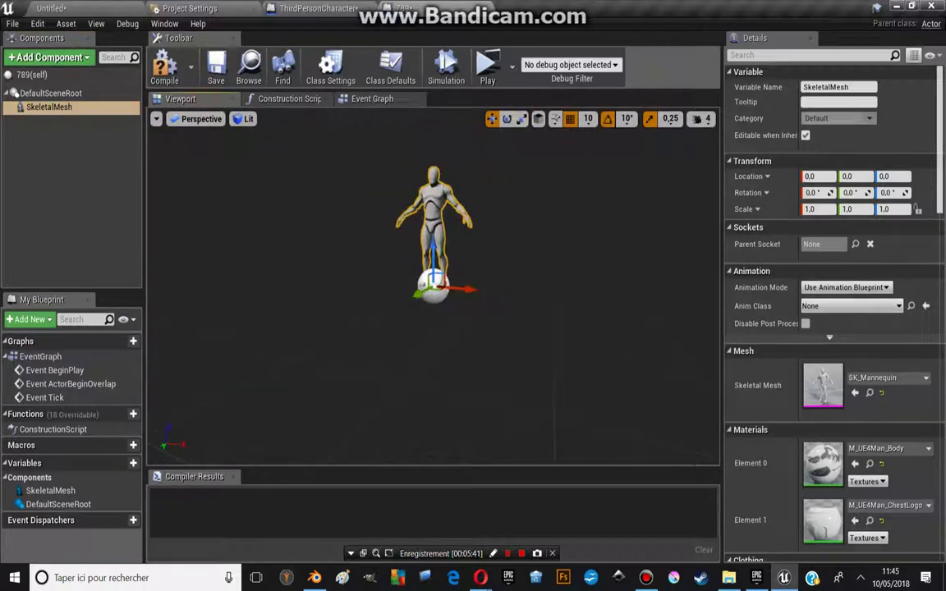
Step: Add a Box Collision component named Box to the 789 blueprint
{"action": "key", "text": "f"}
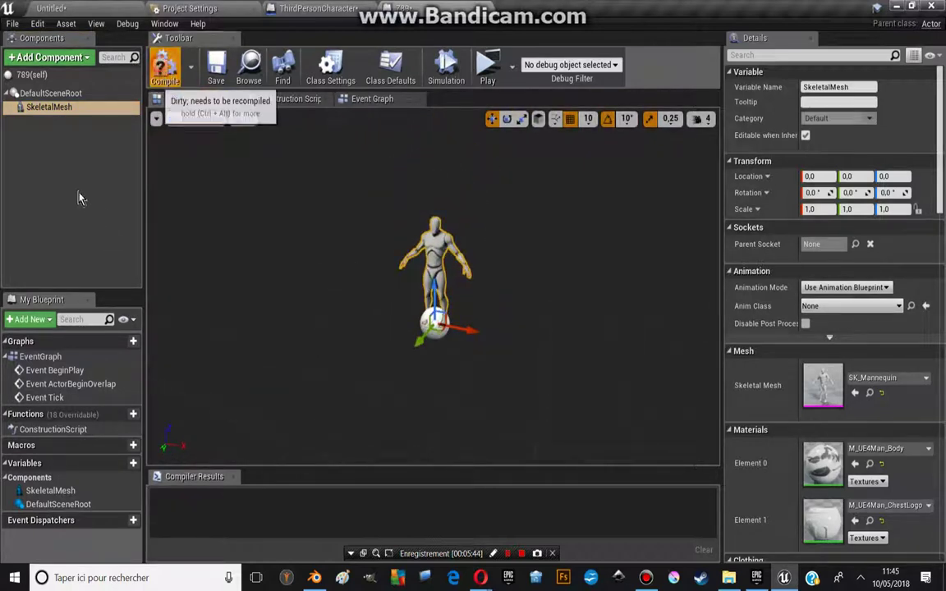
{"action": "left_click", "coordinate": [165, 67]}
{"action": "left_click", "coordinate": [47, 57]}
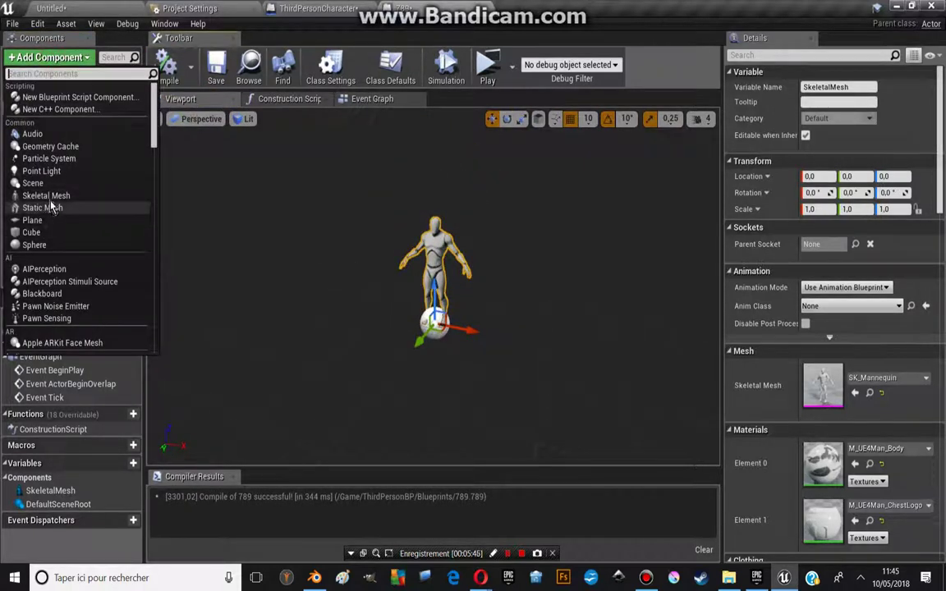
{"action": "scroll", "coordinate": [47, 213], "scroll_direction": "down", "scroll_amount": 3}
{"action": "scroll", "coordinate": [47, 212], "scroll_direction": "down", "scroll_amount": 3}
{"action": "scroll", "coordinate": [58, 271], "scroll_direction": "down", "scroll_amount": 2}
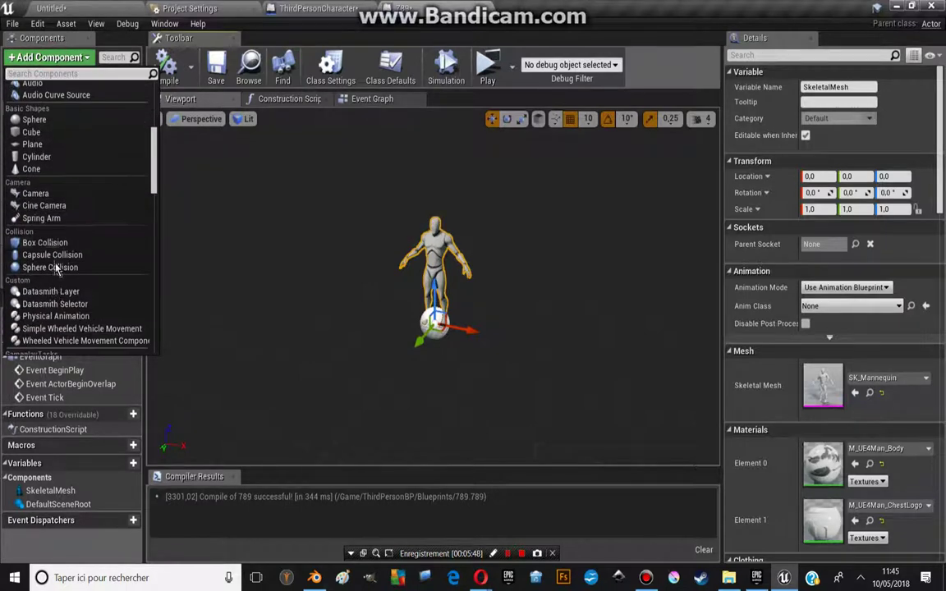
{"action": "left_click", "coordinate": [57, 242]}
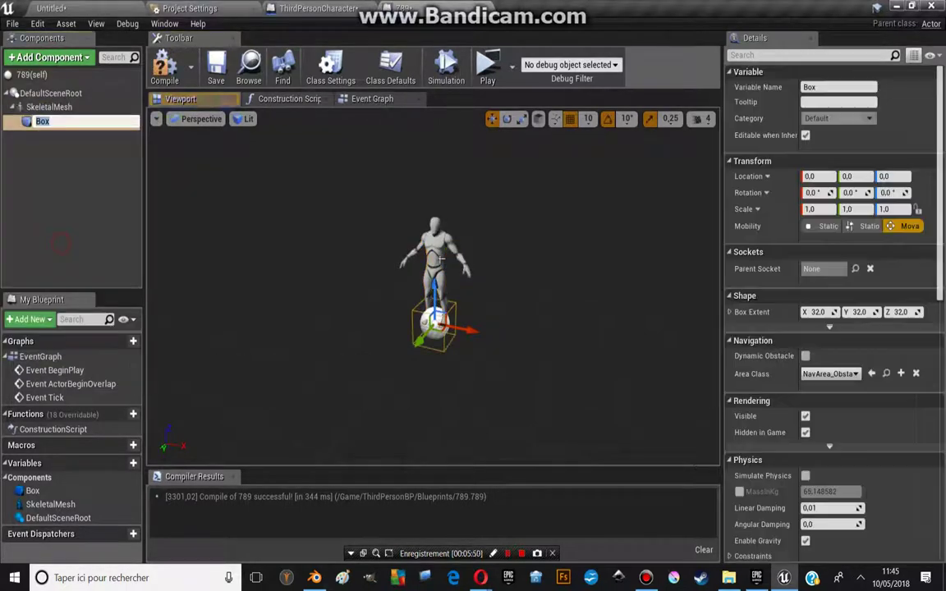
{"action": "key", "text": "Return"}
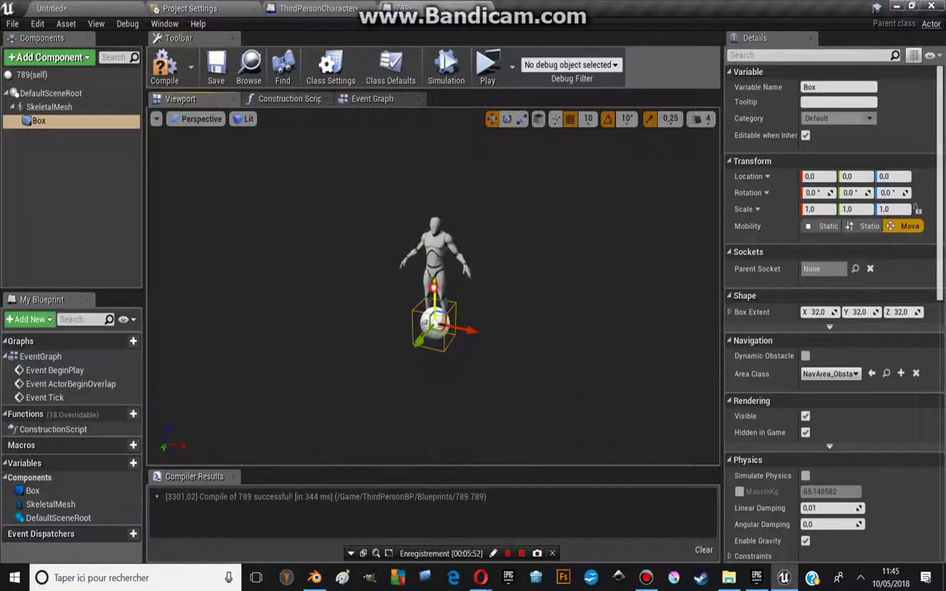
Step: Raise the box around the mannequin, set extents X/Y/Z to 100, show it in game, and compile
{"action": "left_click_drag", "start_coordinate": [434, 292], "coordinate": [434, 259]}
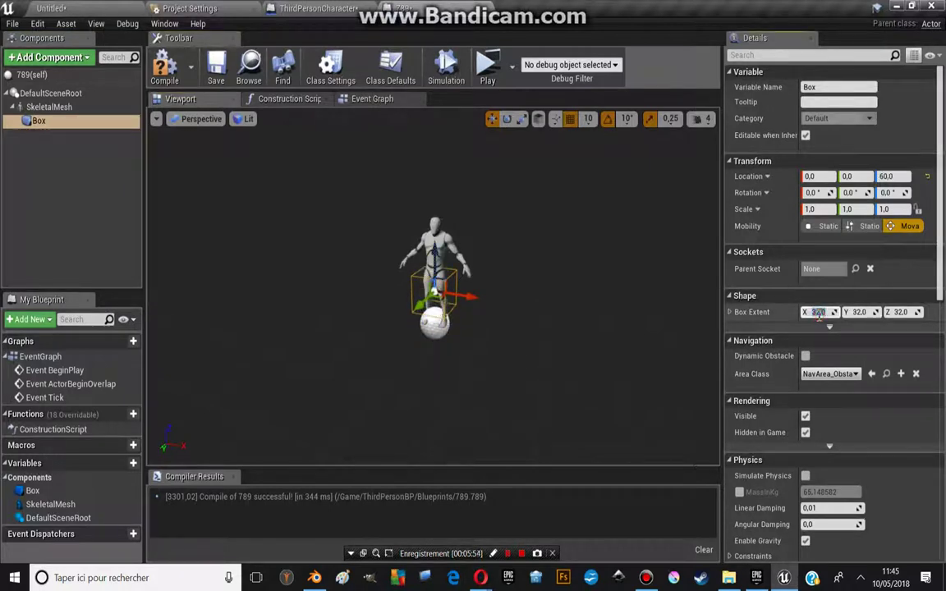
{"action": "type", "text": "10"}
{"action": "key", "text": "Return"}
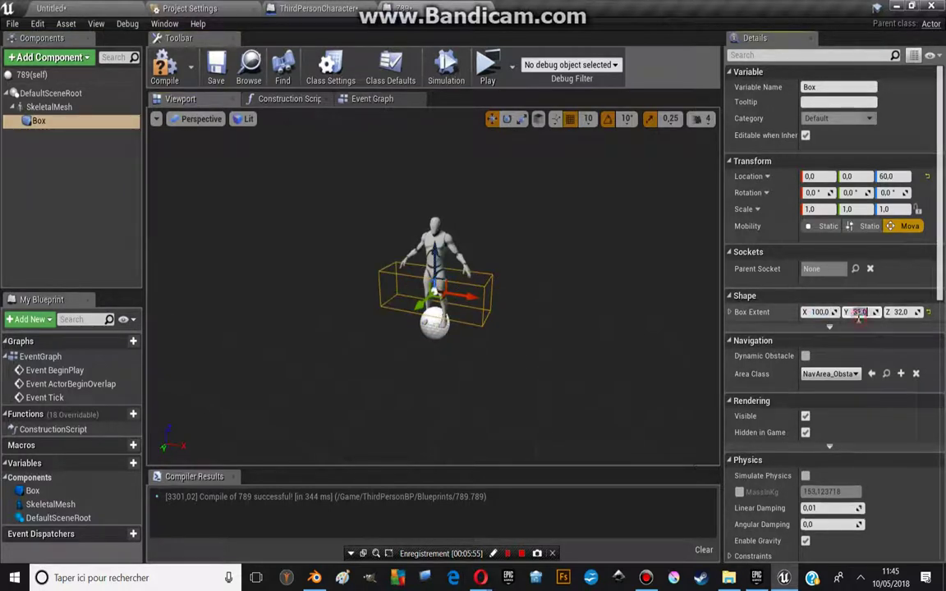
{"action": "key", "text": "Return"}
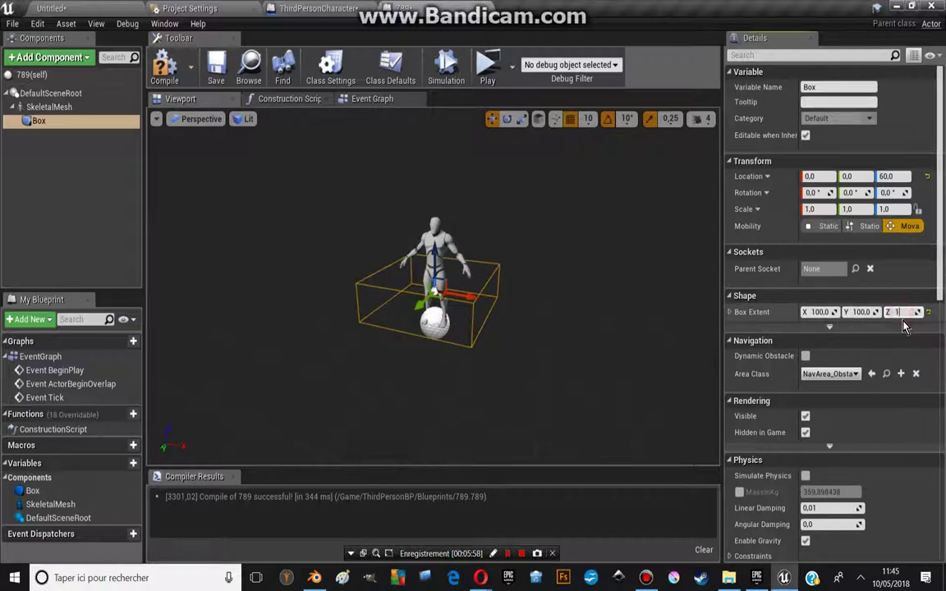
{"action": "key", "text": "Return"}
{"action": "left_click_drag", "start_coordinate": [437, 257], "coordinate": [438, 236]}
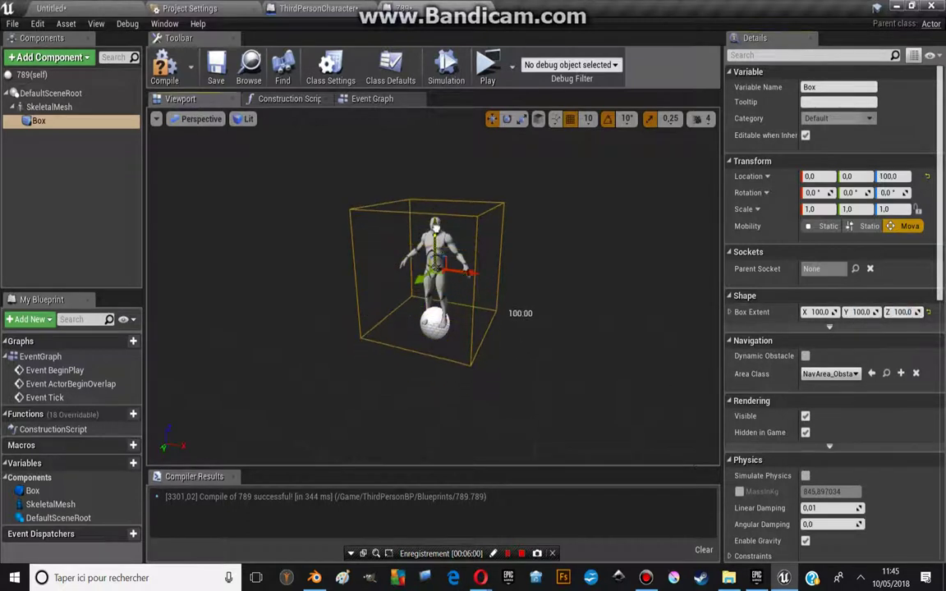
{"action": "left_click", "coordinate": [805, 432]}
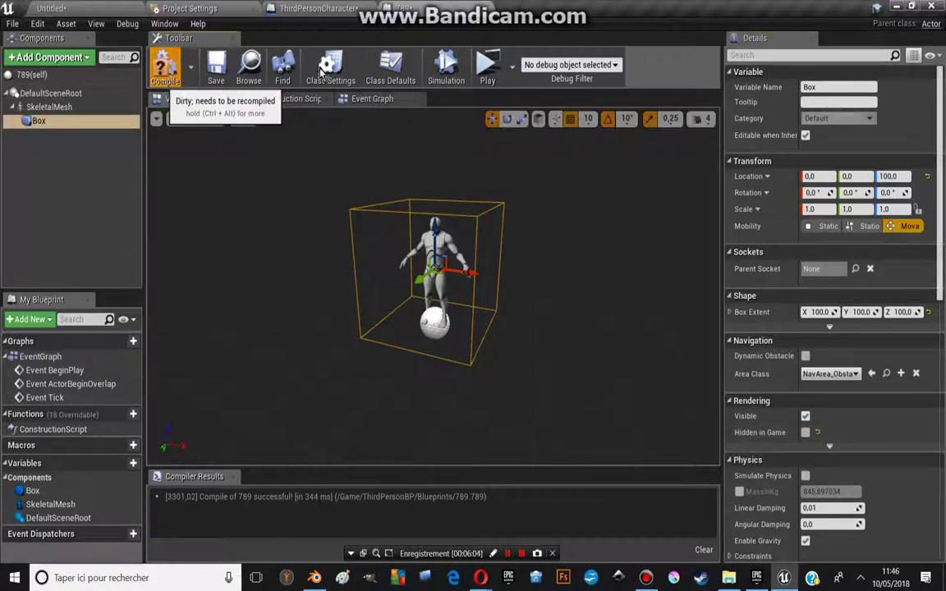
{"action": "left_click", "coordinate": [164, 66]}
Step: Drag a 789 actor from the Content Browser onto the level floor and start Play
{"action": "left_click", "coordinate": [72, 7]}
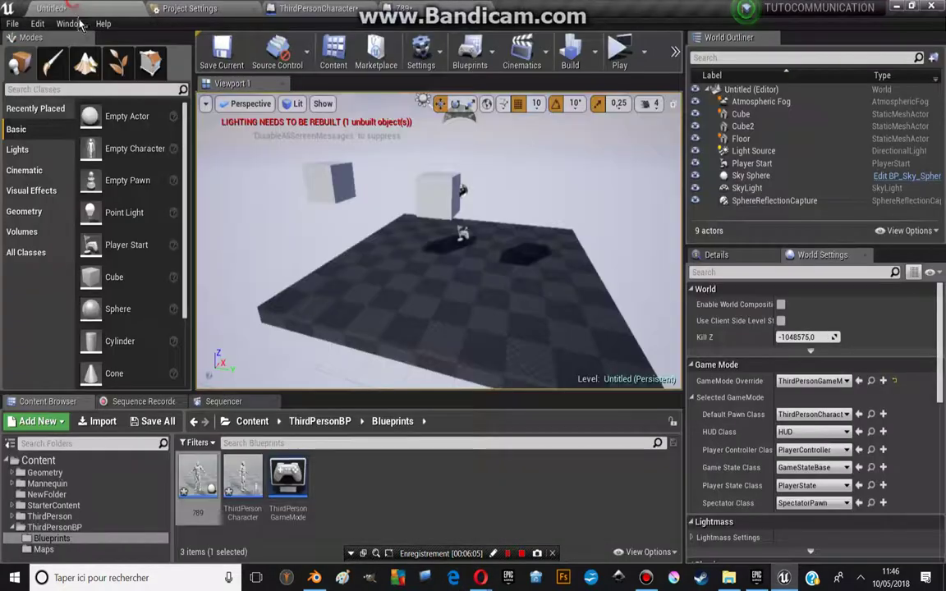
{"action": "right_click_drag", "start_coordinate": [427, 188], "coordinate": [426, 187]}
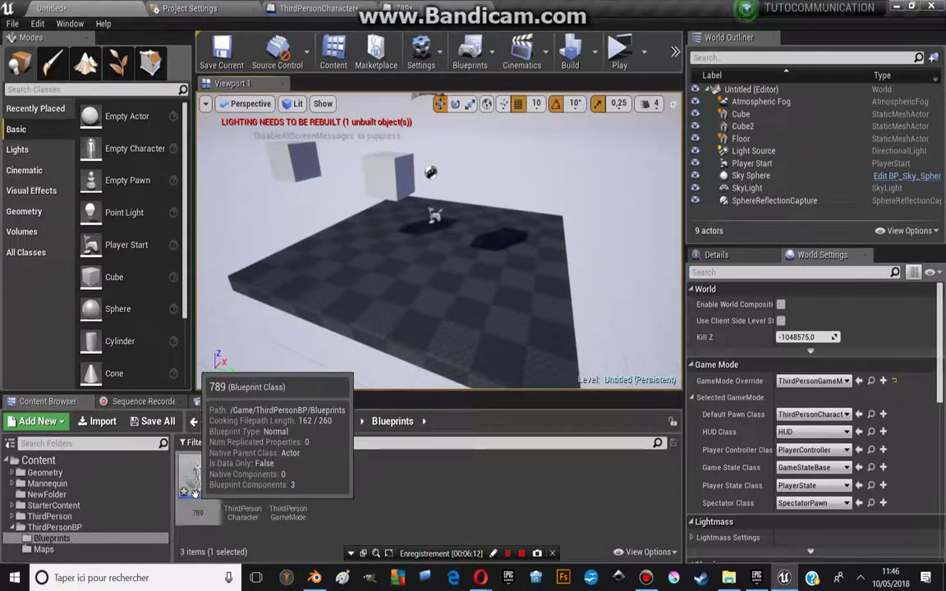
{"action": "mouse_move", "coordinate": [195, 491]}
{"action": "left_mouse_down"}
{"action": "mouse_move", "coordinate": [487, 308]}
{"action": "mouse_move", "coordinate": [492, 293]}
{"action": "mouse_move", "coordinate": [340, 265]}
{"action": "mouse_move", "coordinate": [346, 271]}
{"action": "left_mouse_up"}
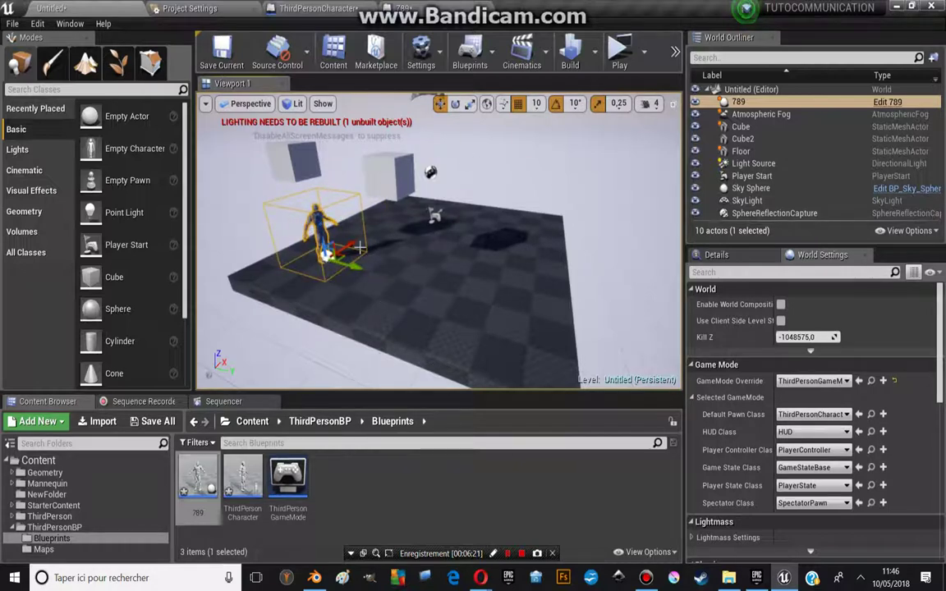
{"action": "left_click", "coordinate": [619, 50]}
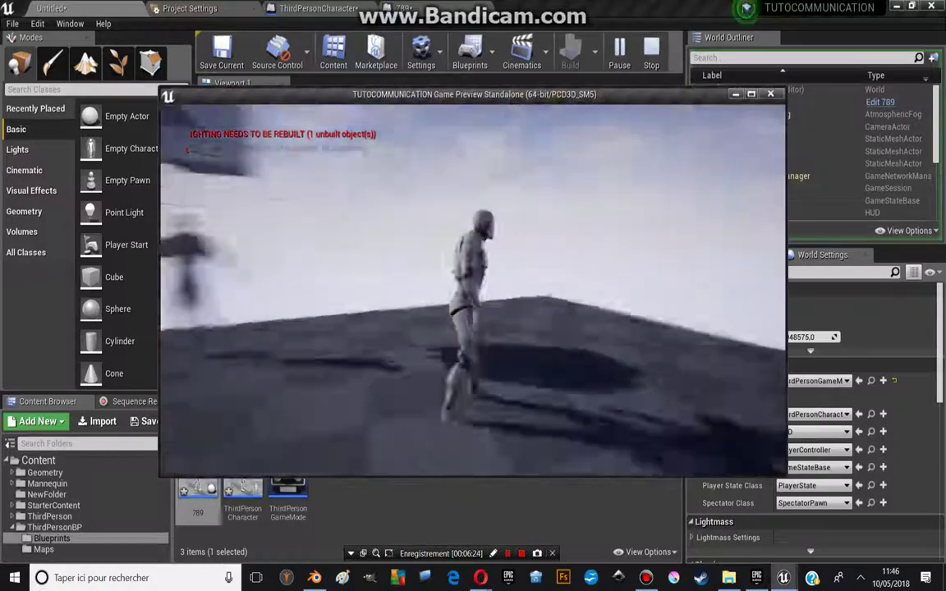
Step: Run the character forward past the boxed 789 mannequin, then exit the game preview
{"action": "key", "text": "w"}
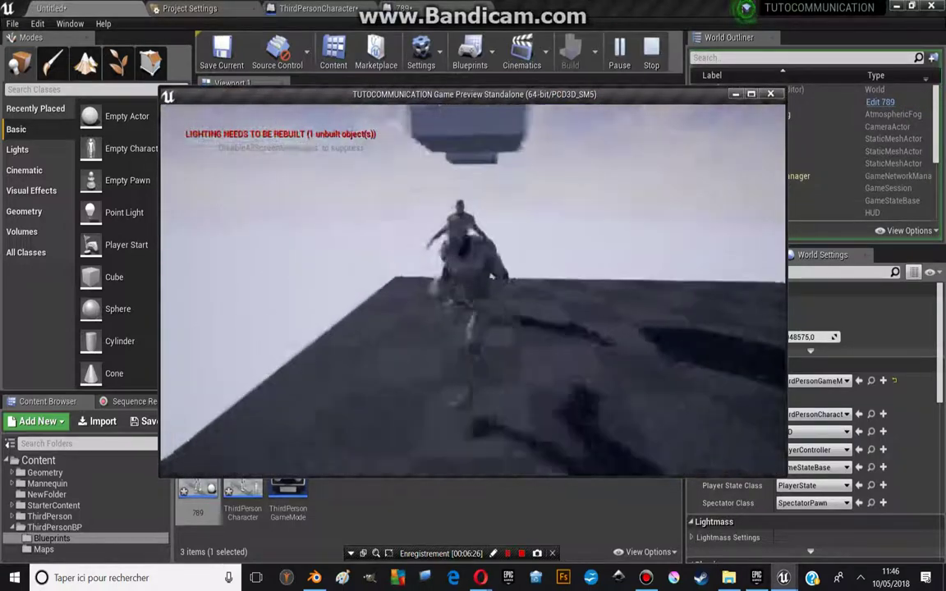
{"action": "key", "text": "w"}
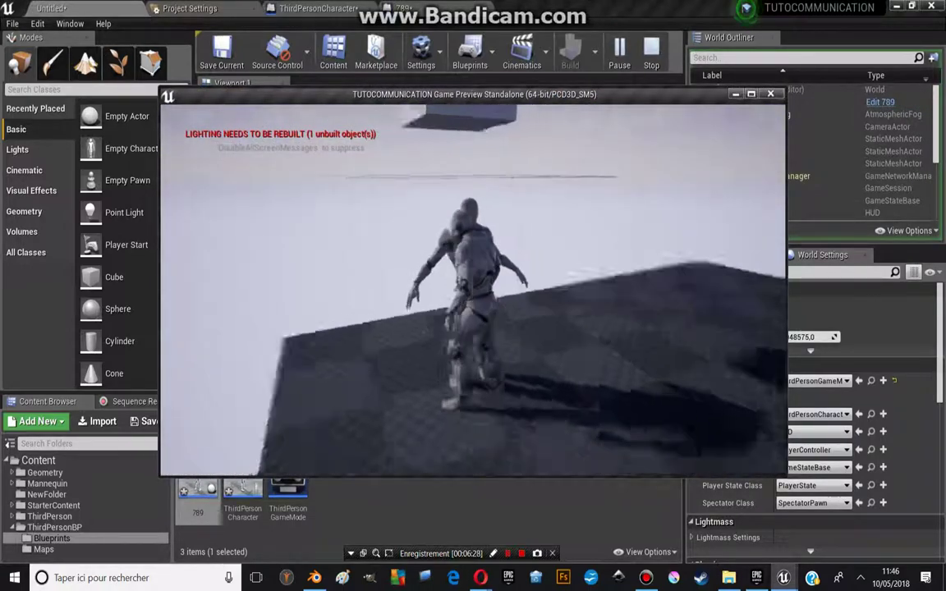
{"action": "key", "text": "w"}
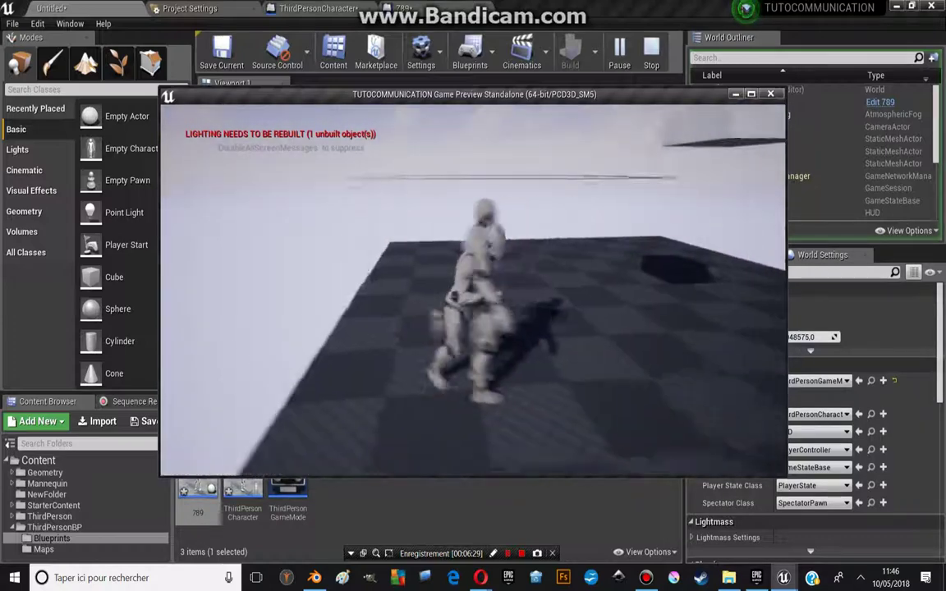
{"action": "key", "text": "w"}
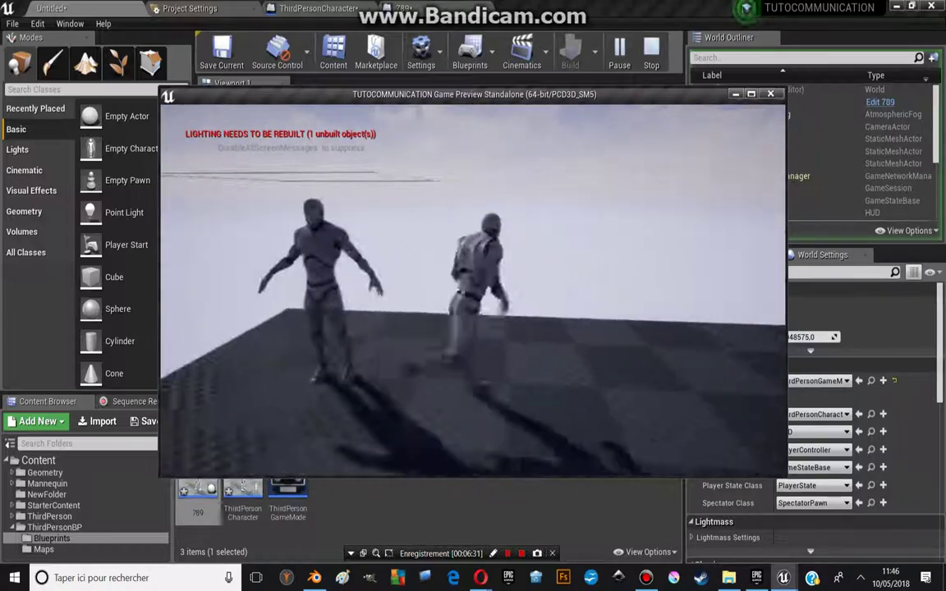
{"action": "key", "text": "w"}
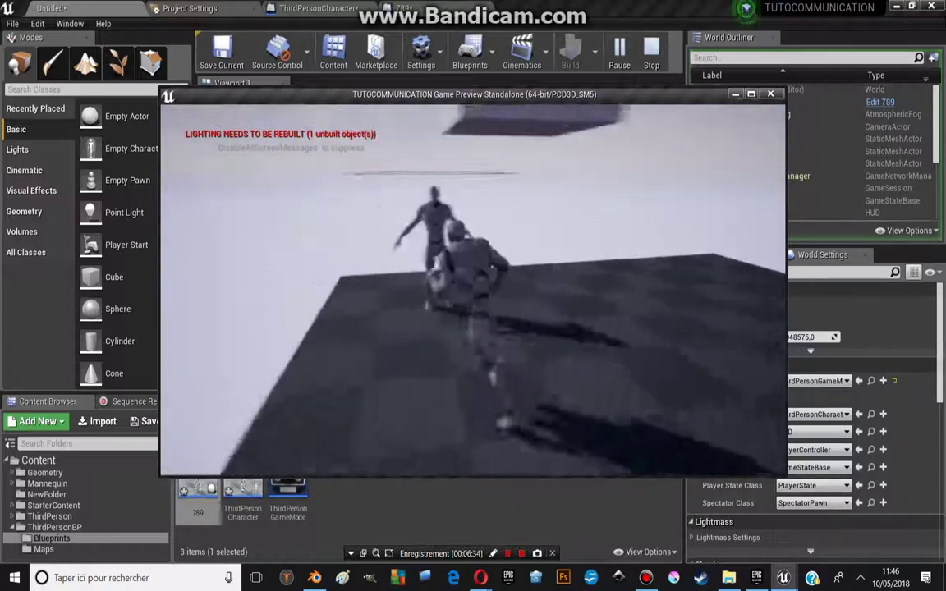
{"action": "key", "text": "w"}
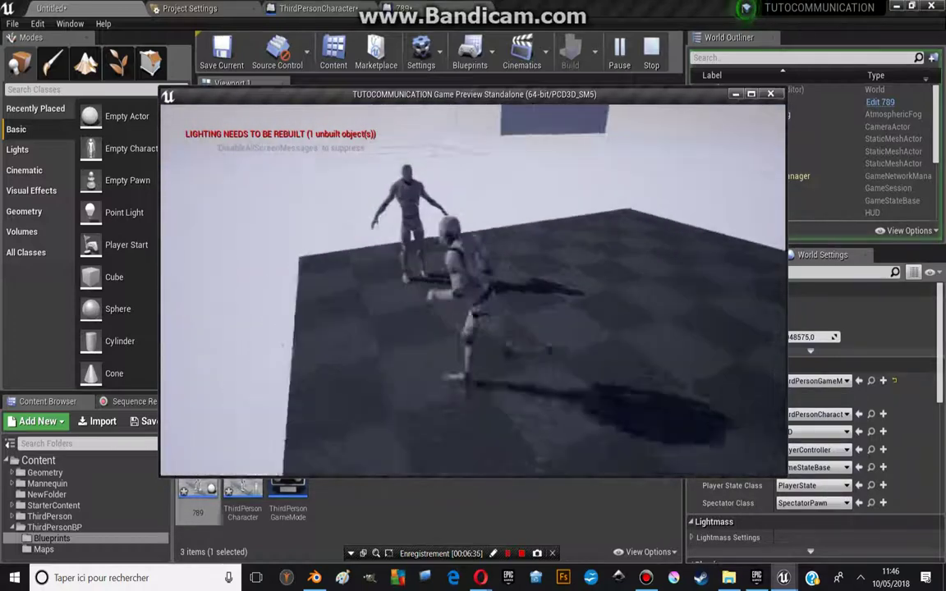
{"action": "key", "text": "Escape"}
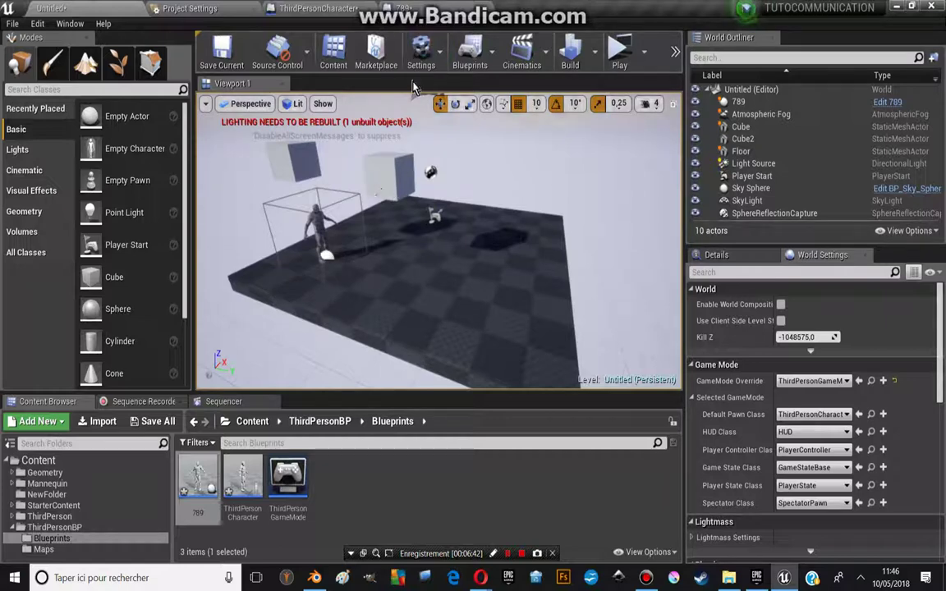
Step: In the ThirdPersonCharacter Event Graph, pull an action menu from Begin Overlap's Other Actor pin
{"action": "left_click", "coordinate": [391, 14]}
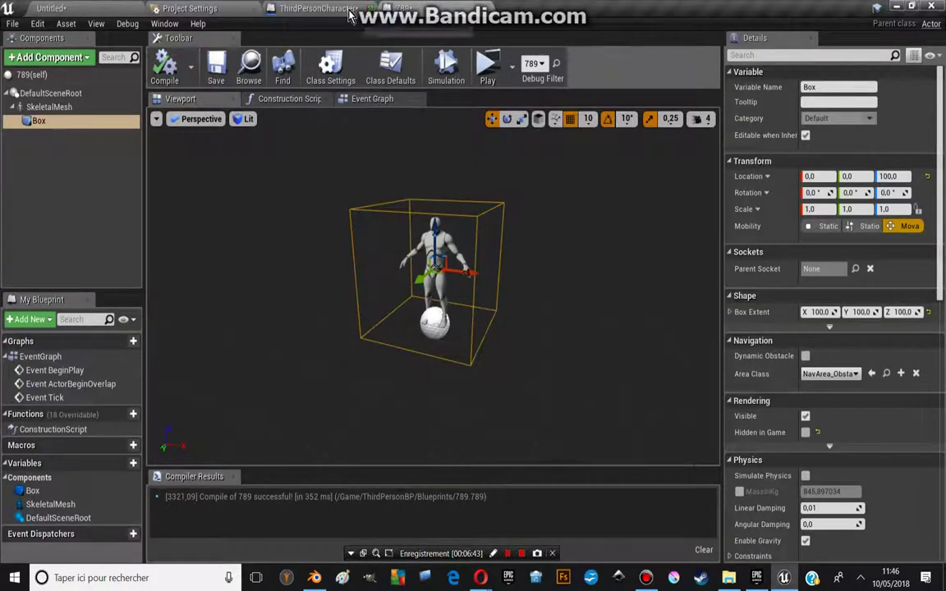
{"action": "left_click", "coordinate": [312, 8]}
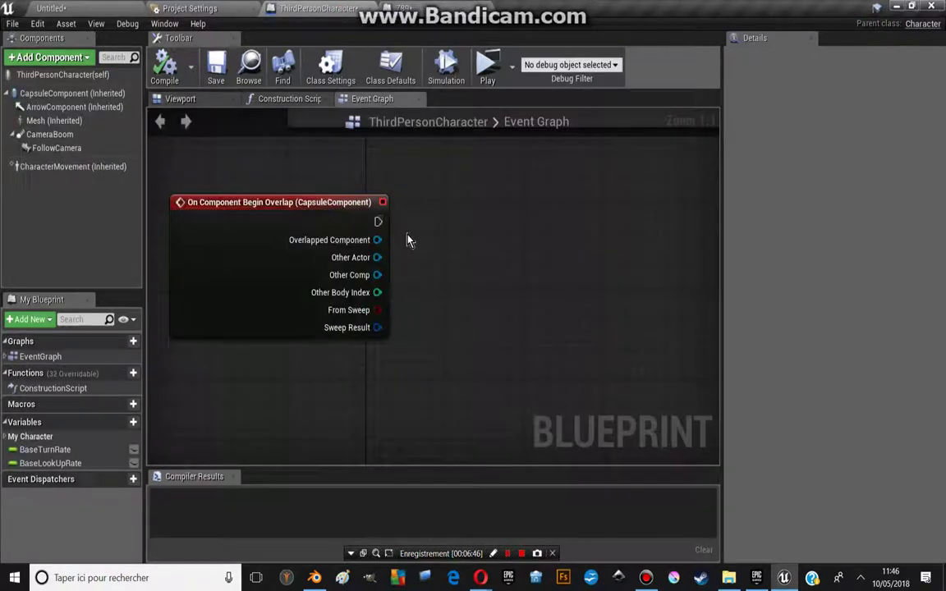
{"action": "left_click_drag", "start_coordinate": [338, 257], "coordinate": [347, 278]}
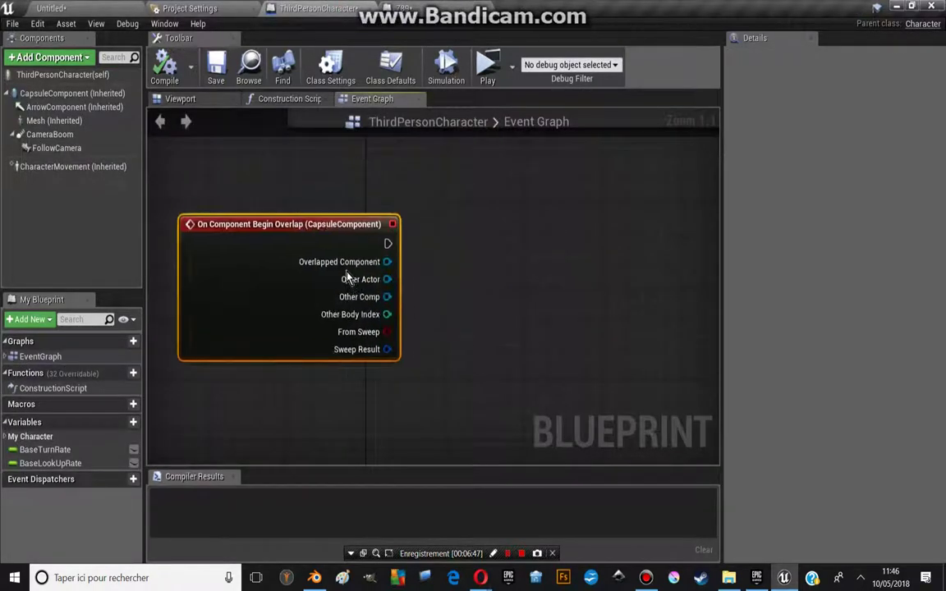
{"action": "key", "text": "ctrl+z"}
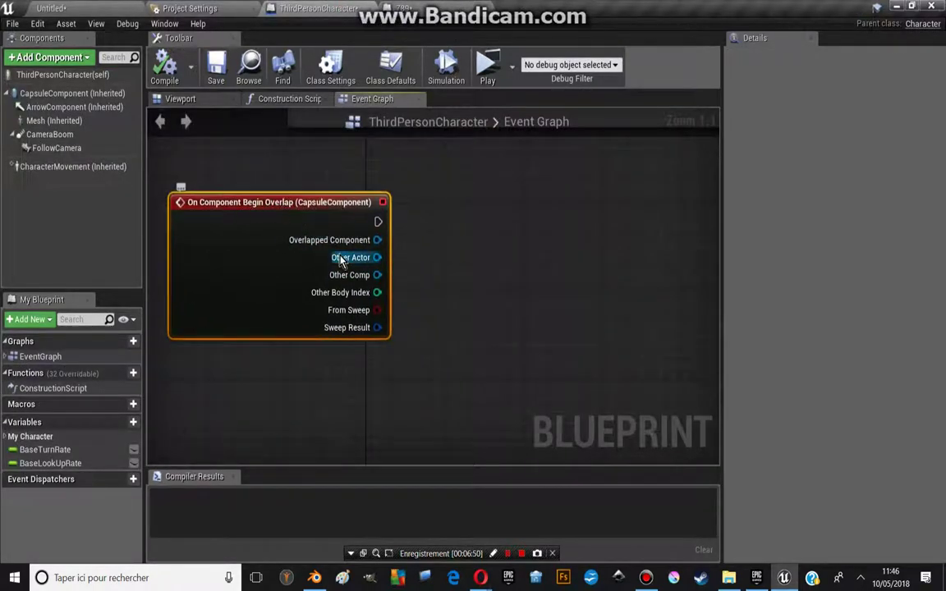
{"action": "left_click", "coordinate": [178, 98]}
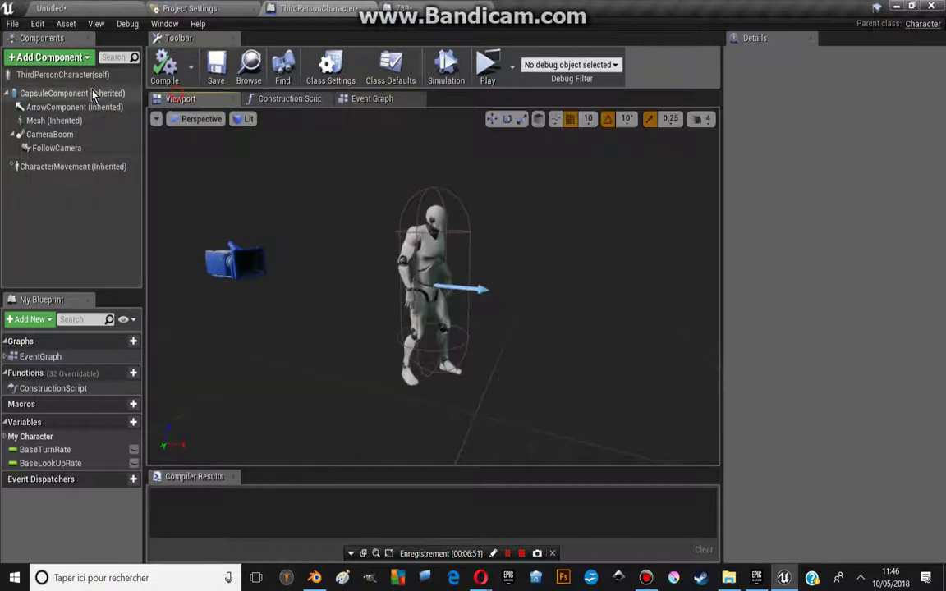
{"action": "left_click", "coordinate": [370, 99]}
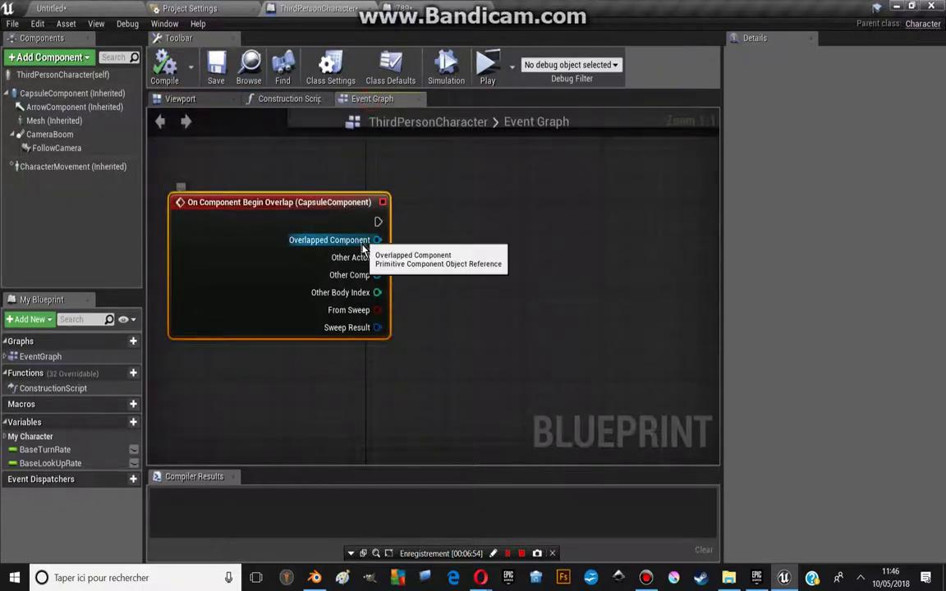
{"action": "left_click_drag", "start_coordinate": [355, 263], "coordinate": [499, 215]}
Step: Search the action menu for '789' and add a Cast To 789 node fed by Other Actor
{"action": "type", "text": "ca"}
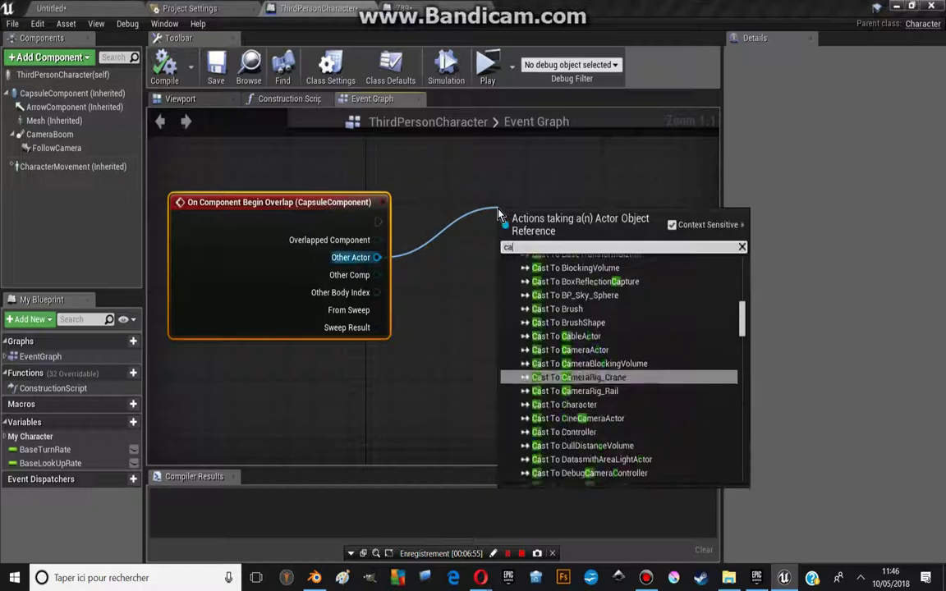
{"action": "type", "text": "stto"}
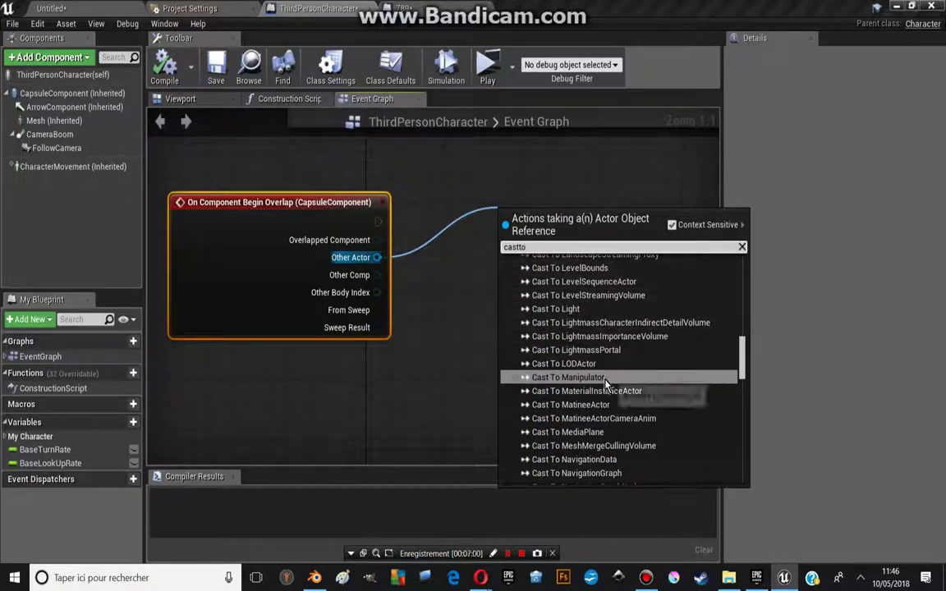
{"action": "scroll", "coordinate": [544, 338], "scroll_direction": "down", "scroll_amount": 5}
{"action": "scroll", "coordinate": [602, 361], "scroll_direction": "up", "scroll_amount": 3}
{"action": "scroll", "coordinate": [603, 353], "scroll_direction": "up", "scroll_amount": 5}
{"action": "scroll", "coordinate": [608, 340], "scroll_direction": "down", "scroll_amount": 3}
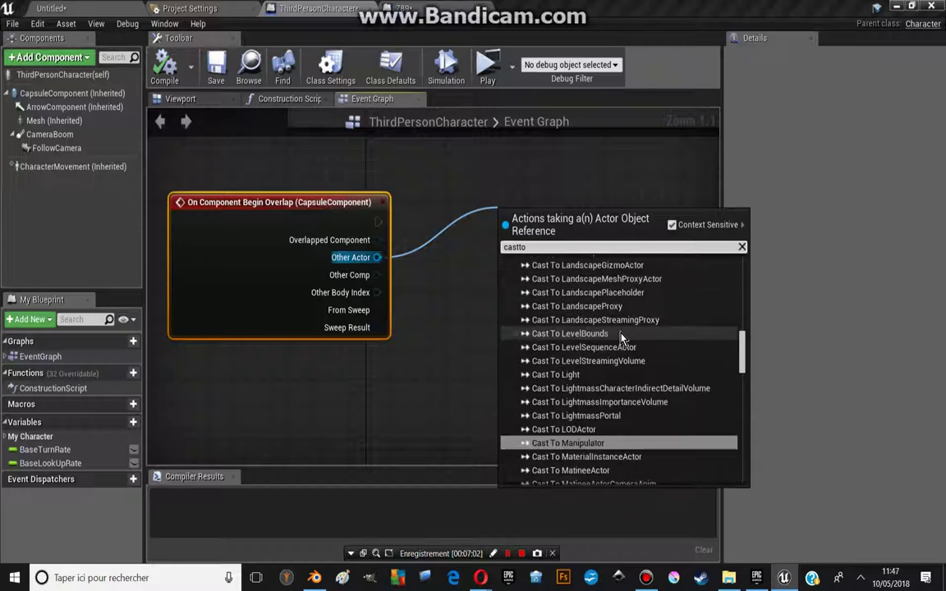
{"action": "scroll", "coordinate": [612, 328], "scroll_direction": "down", "scroll_amount": 2}
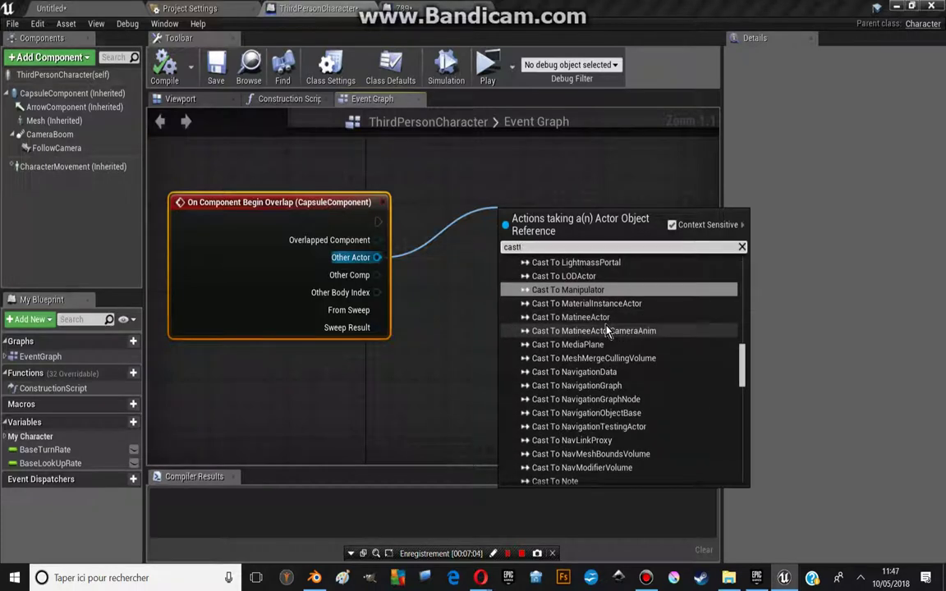
{"action": "key", "text": "BackSpace"}
{"action": "key", "text": "BackSpace"}
{"action": "key", "text": "BackSpace"}
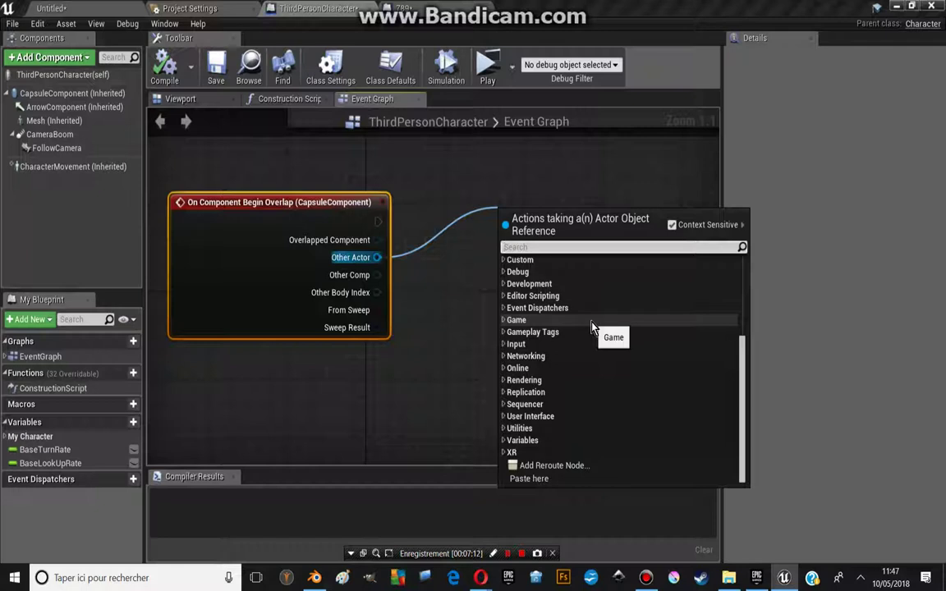
{"action": "type", "text": "789"}
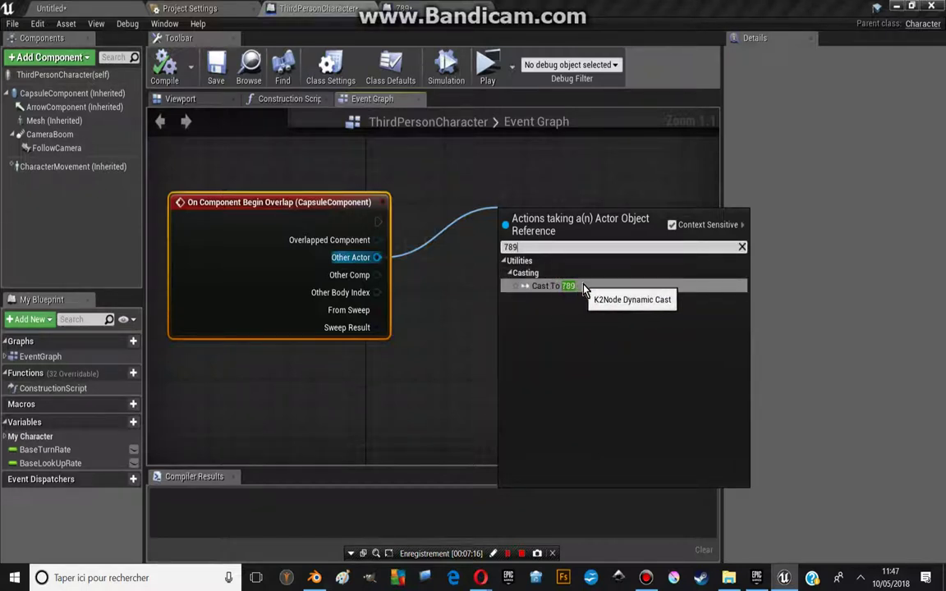
{"action": "left_click", "coordinate": [548, 287]}
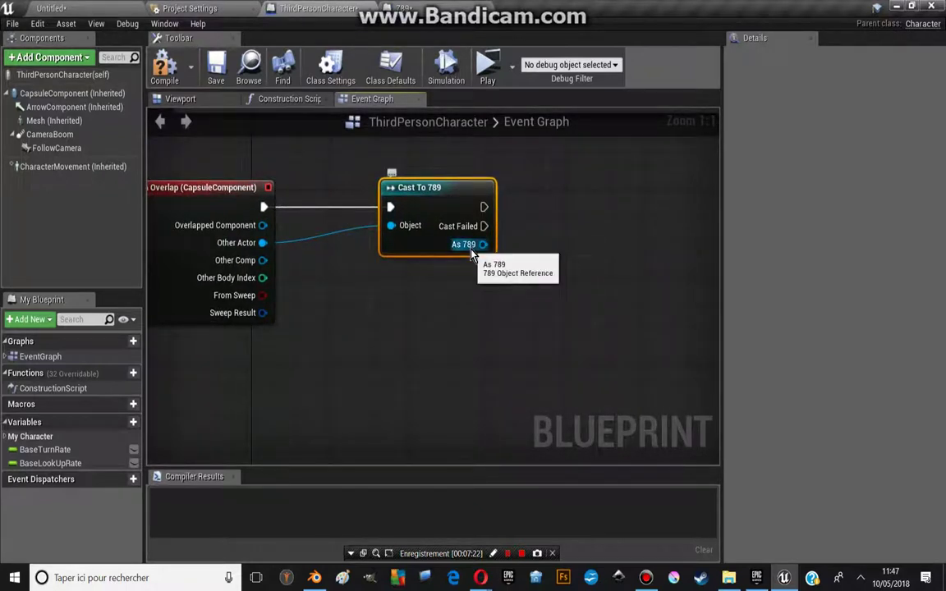
Step: Add an AddActorLocalRotation from As 789 with Delta Rotation Z 90, then compile
{"action": "left_click_drag", "start_coordinate": [471, 254], "coordinate": [555, 223]}
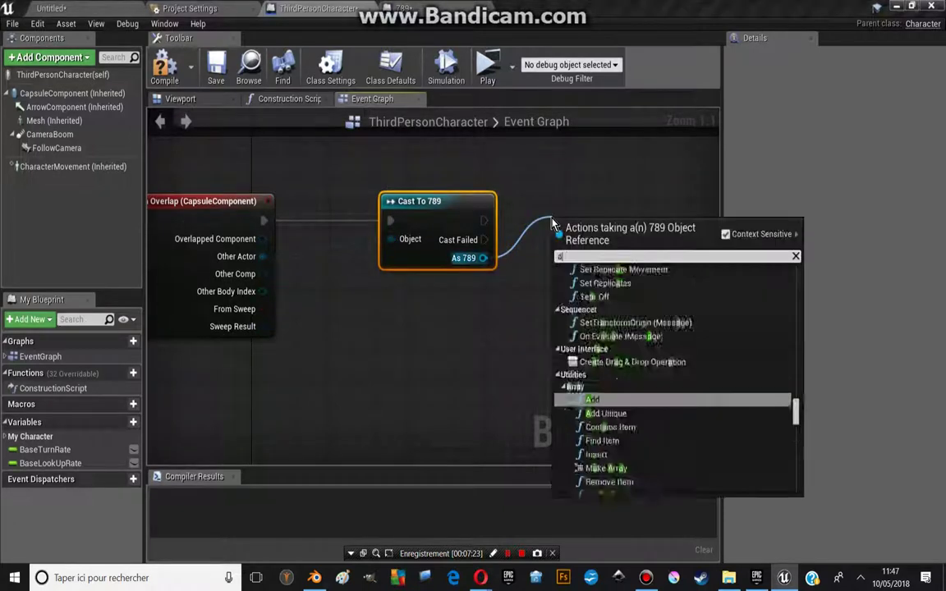
{"action": "type", "text": "add"}
{"action": "scroll", "coordinate": [698, 379], "scroll_direction": "down", "scroll_amount": 3}
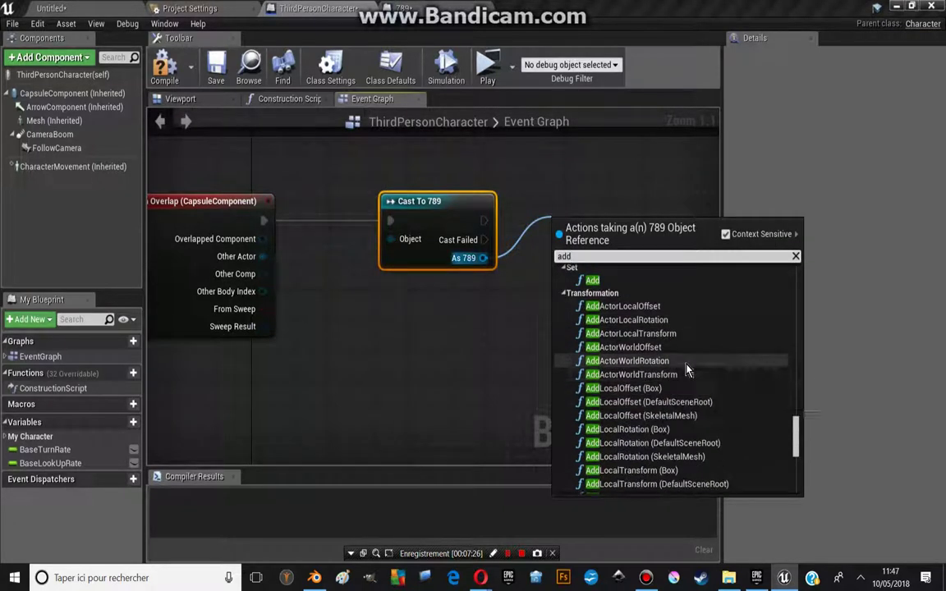
{"action": "left_click", "coordinate": [665, 323]}
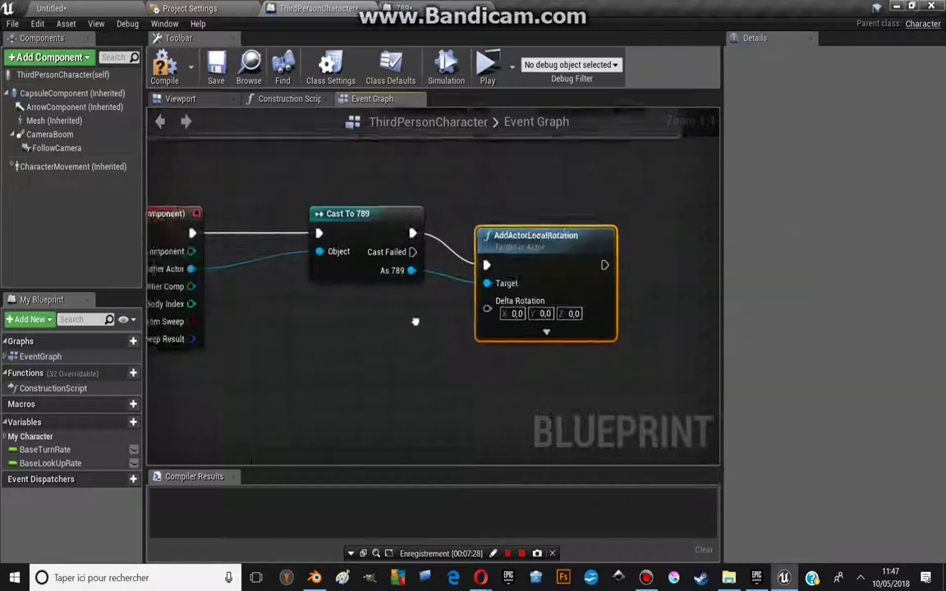
{"action": "left_click", "coordinate": [567, 300]}
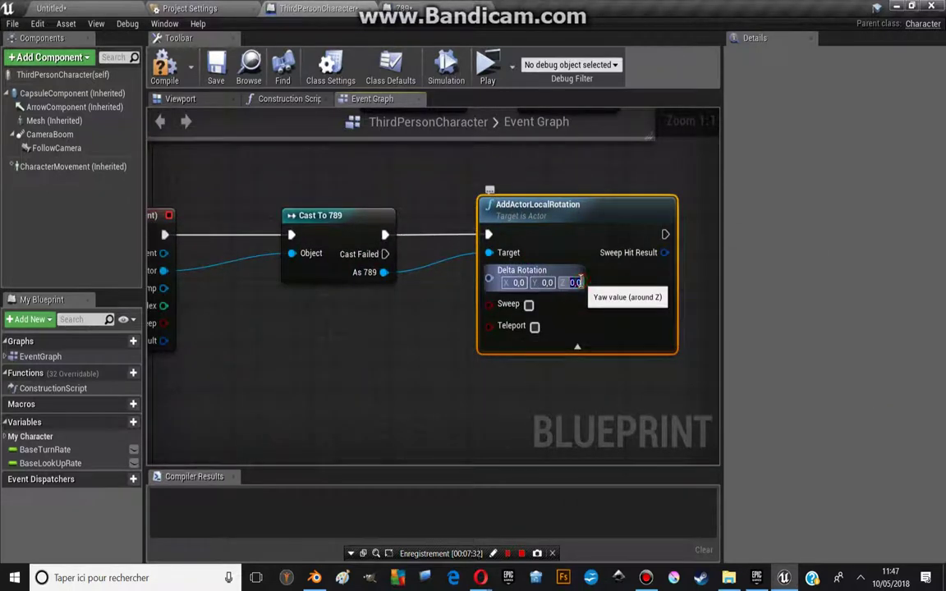
{"action": "type", "text": "90"}
{"action": "key", "text": "Return"}
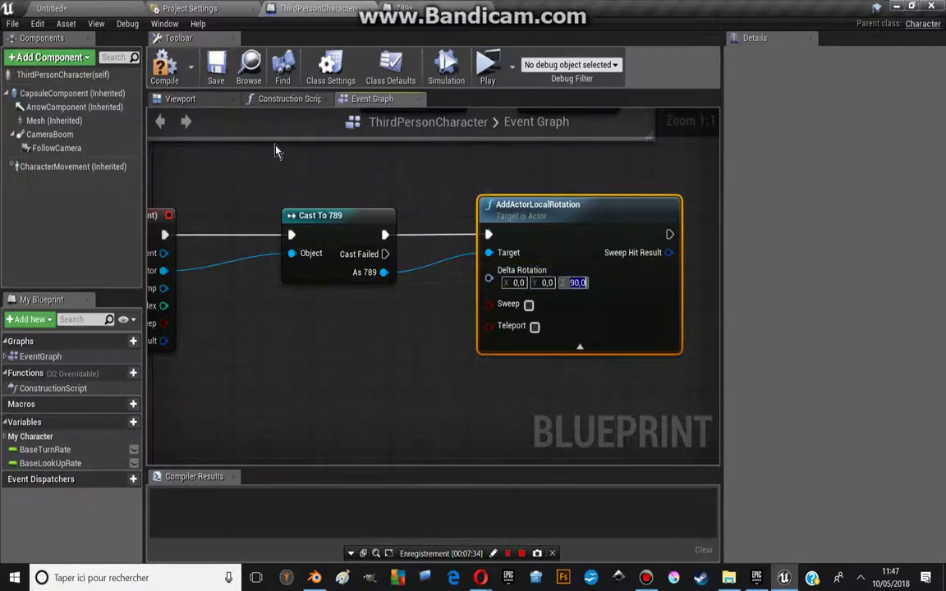
{"action": "left_click", "coordinate": [171, 65]}
{"action": "scroll", "coordinate": [474, 153], "scroll_direction": "down", "scroll_amount": 4}
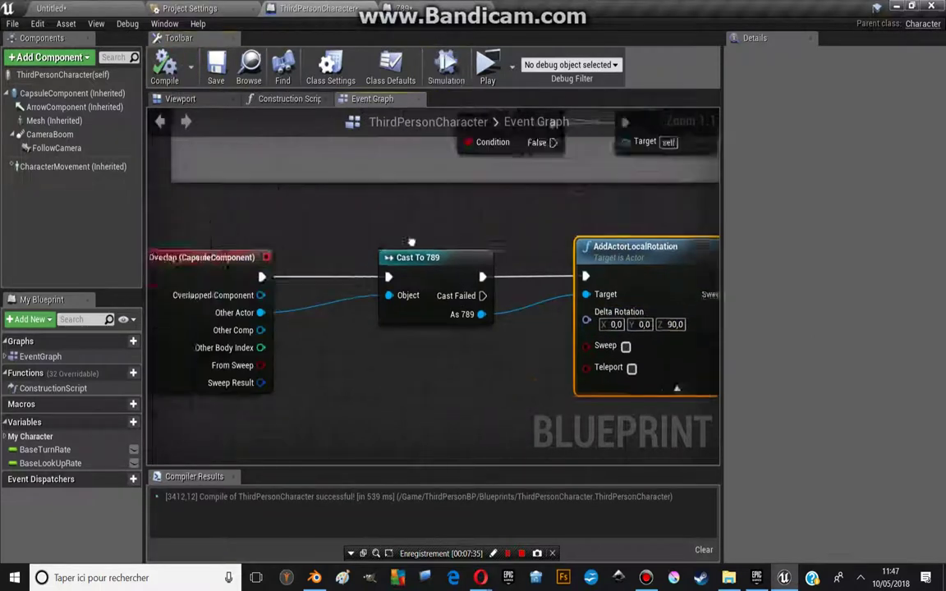
{"action": "left_click", "coordinate": [488, 66]}
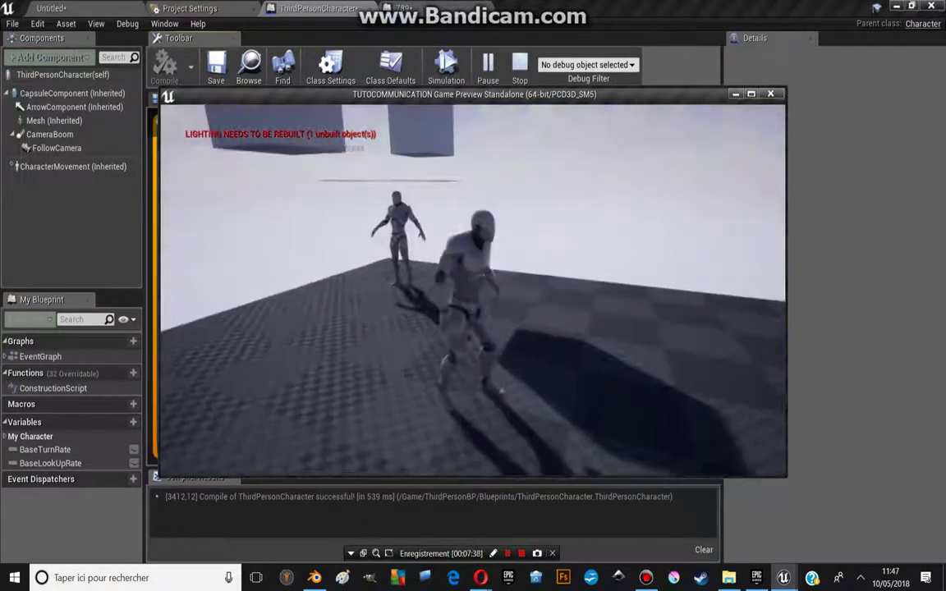
{"action": "key", "text": "w"}
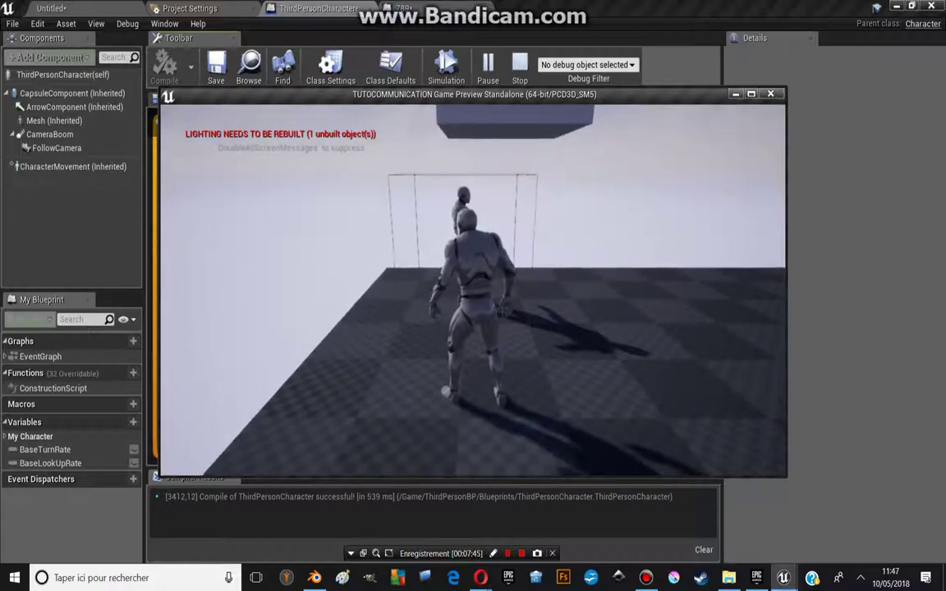
{"action": "key", "text": "Escape"}
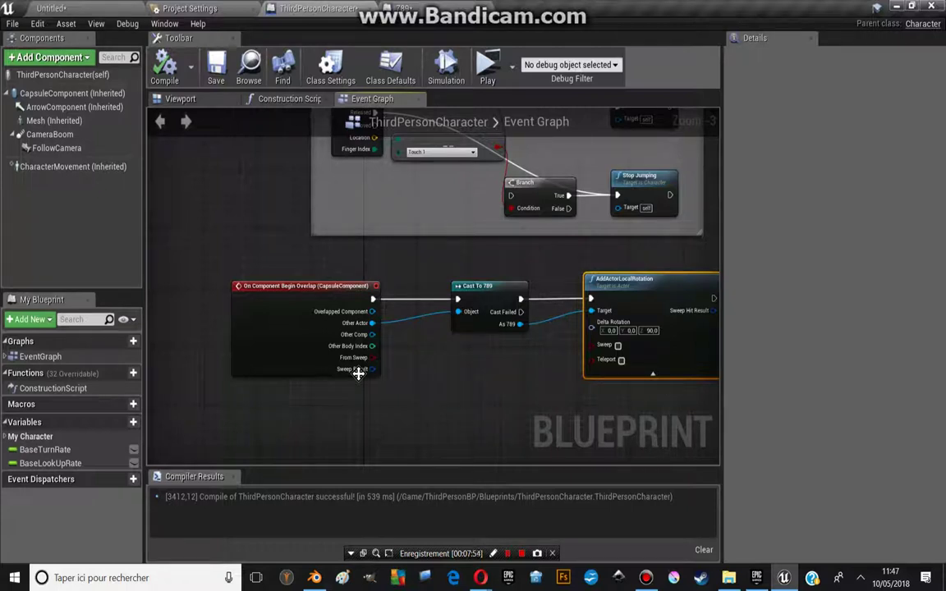
Step: Play the level to test the yaw rotation, then stop the preview
{"action": "right_click_drag", "start_coordinate": [372, 374], "coordinate": [236, 374]}
{"action": "scroll", "coordinate": [519, 333], "scroll_direction": "up", "scroll_amount": 3}
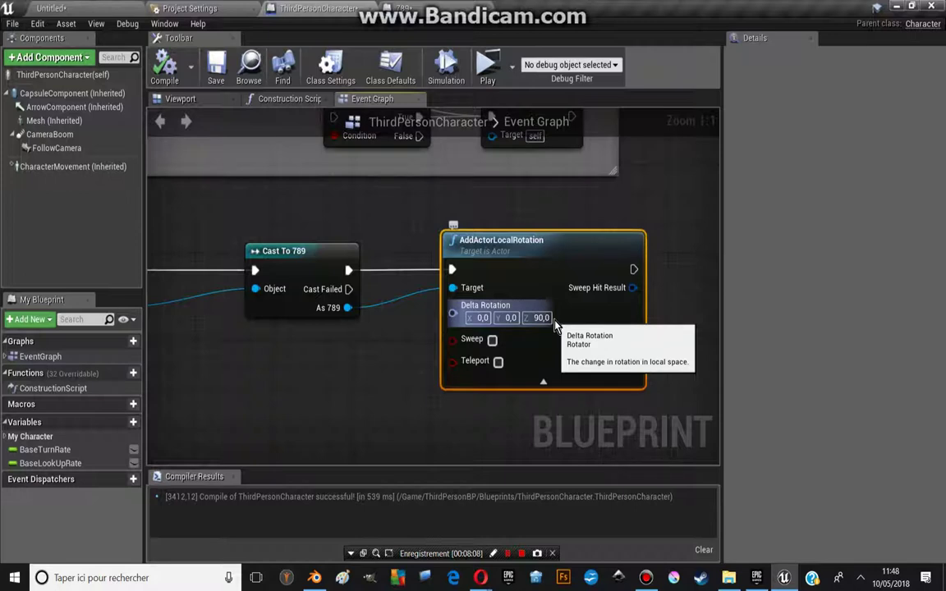
{"action": "left_click", "coordinate": [488, 68]}
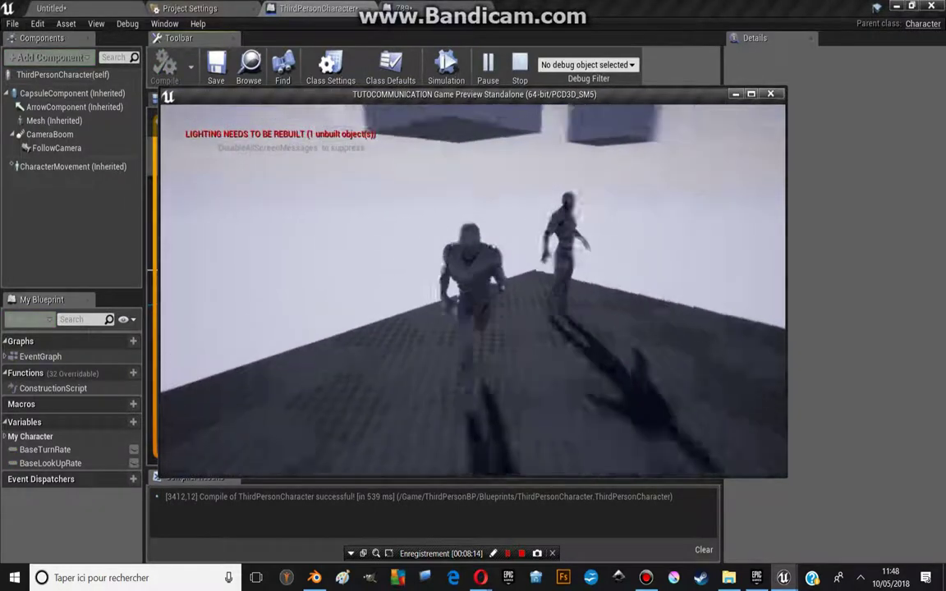
{"action": "key", "text": "Escape"}
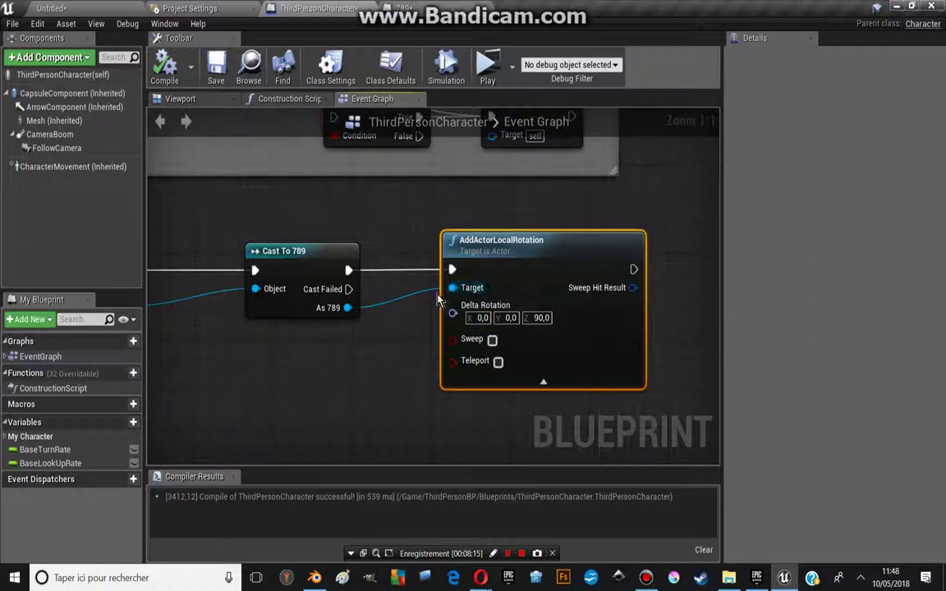
Step: Move the AddActorLocalRotation node further right and select CapsuleComponent to show its properties
{"action": "left_click_drag", "start_coordinate": [444, 301], "coordinate": [532, 301]}
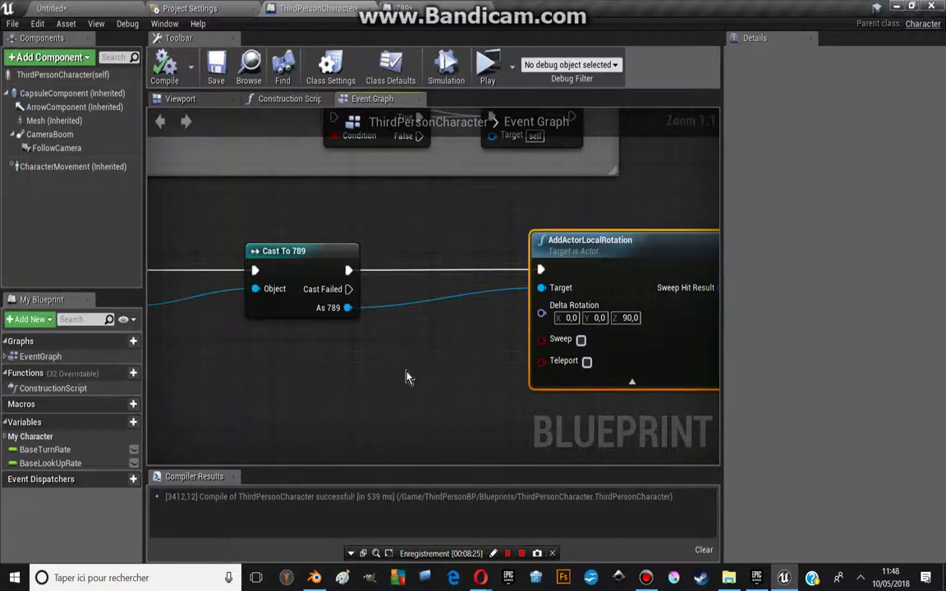
{"action": "scroll", "coordinate": [402, 337], "scroll_direction": "down", "scroll_amount": 3}
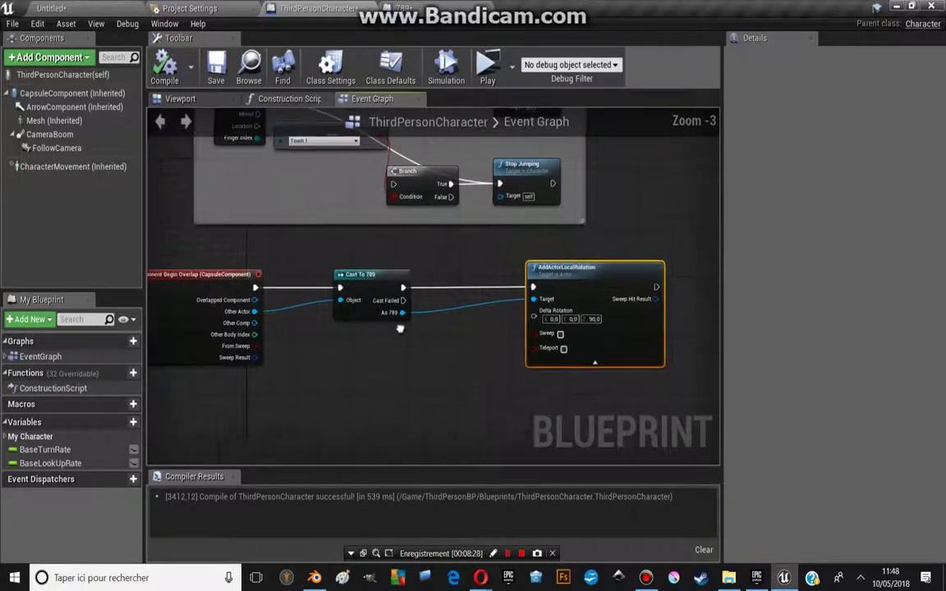
{"action": "right_click_drag", "start_coordinate": [403, 337], "coordinate": [511, 301]}
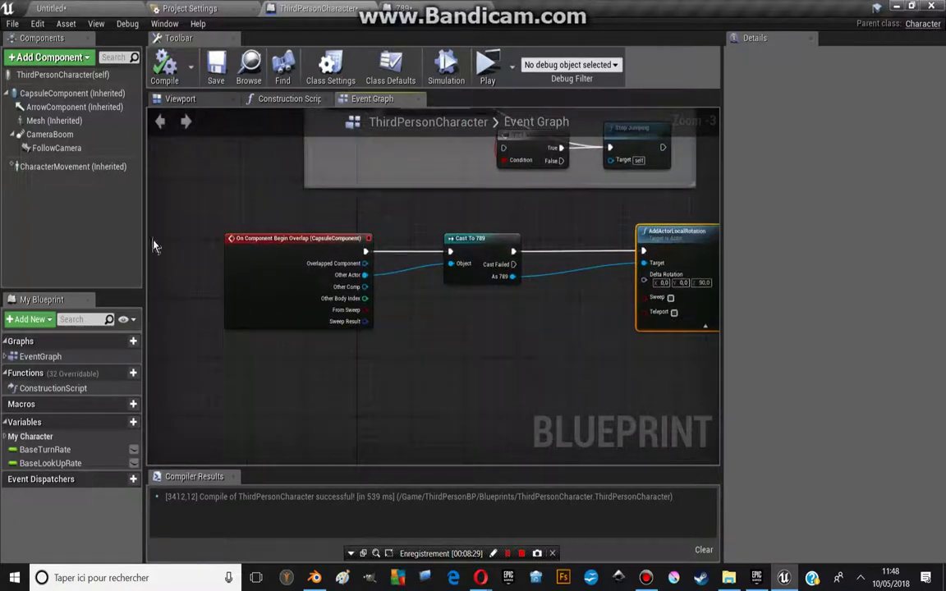
{"action": "left_click", "coordinate": [43, 95]}
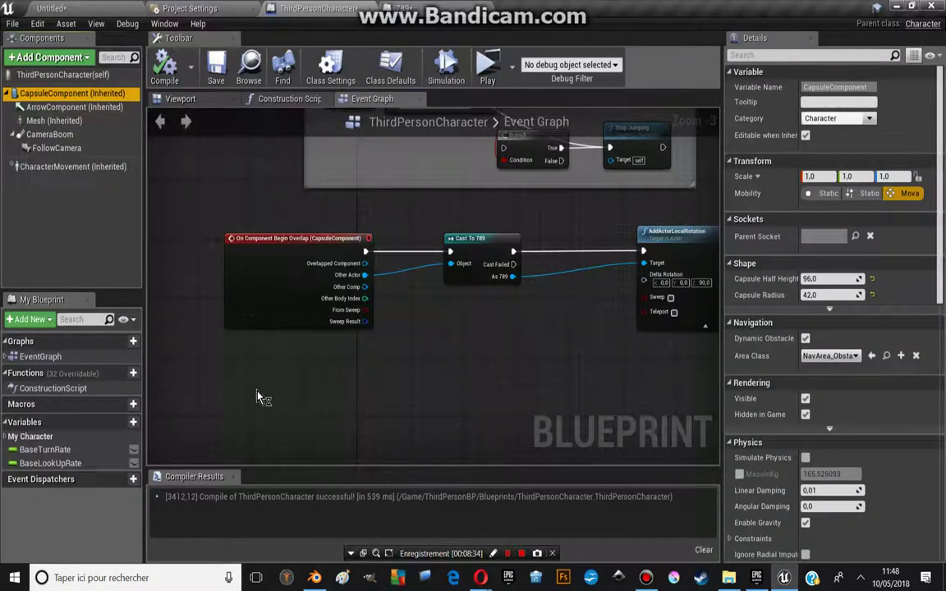
{"action": "right_click_drag", "start_coordinate": [270, 371], "coordinate": [274, 369]}
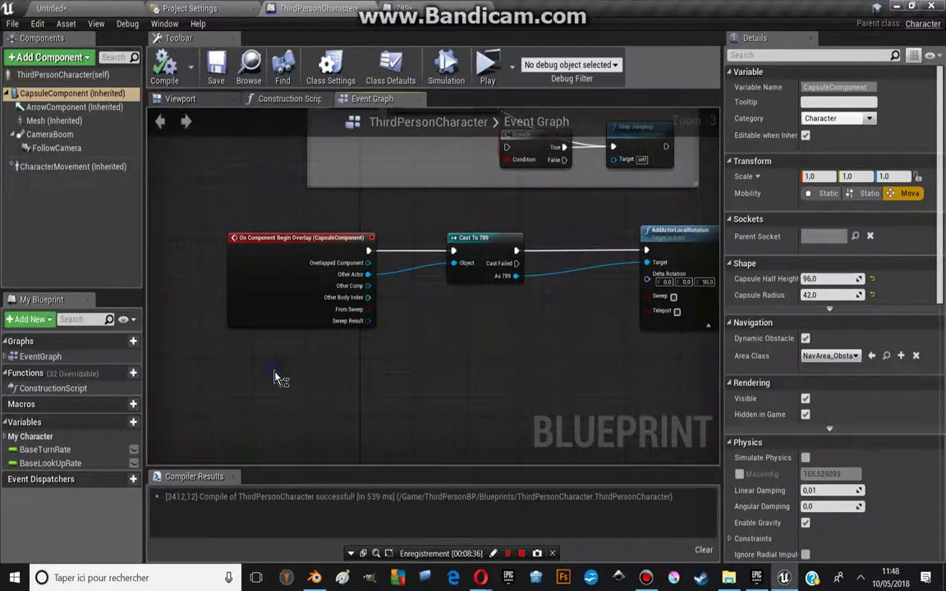
Step: Add an On Component End Overlap event for the capsule from the Collision events
{"action": "right_click", "coordinate": [274, 376]}
{"action": "left_click", "coordinate": [281, 131]}
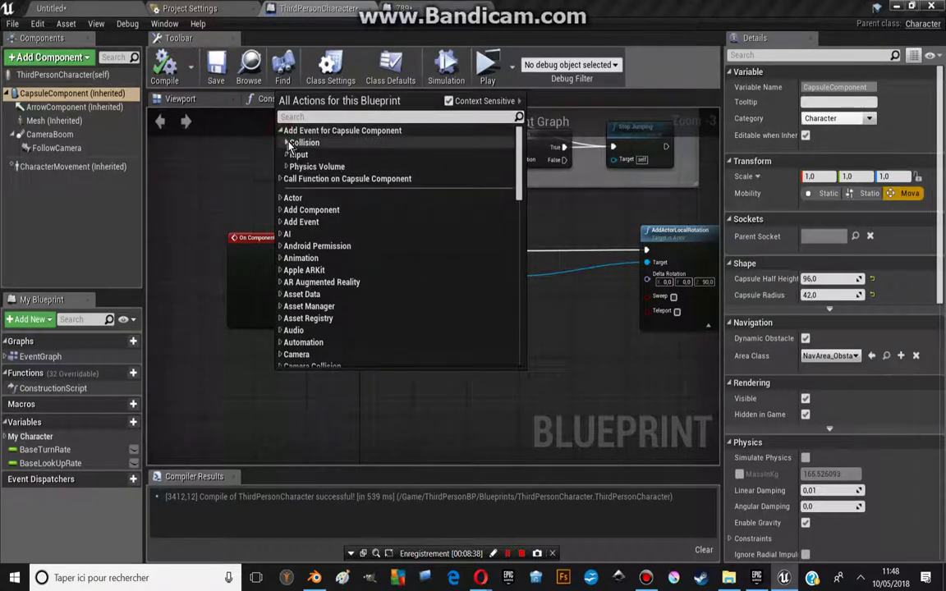
{"action": "left_click", "coordinate": [286, 142]}
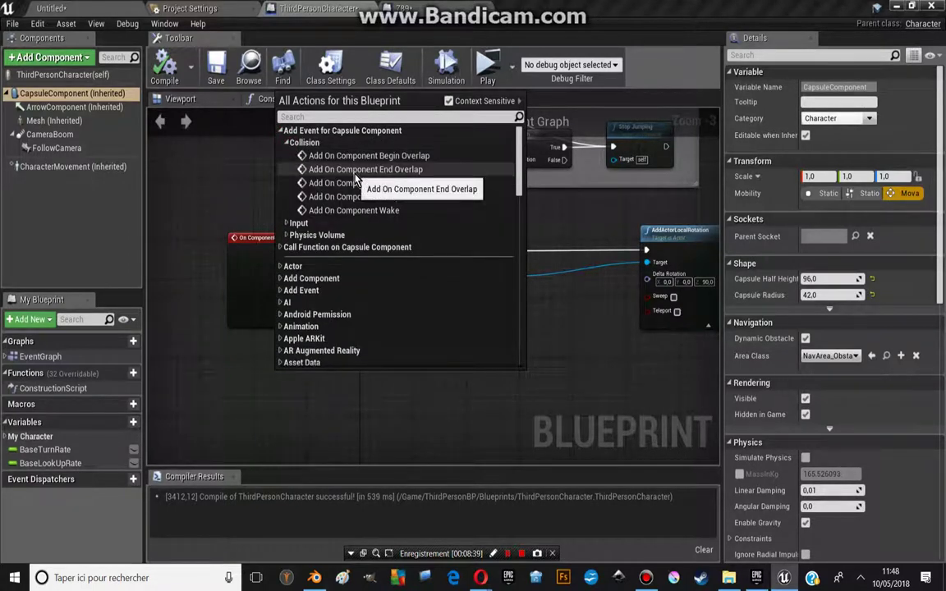
{"action": "left_click", "coordinate": [356, 172]}
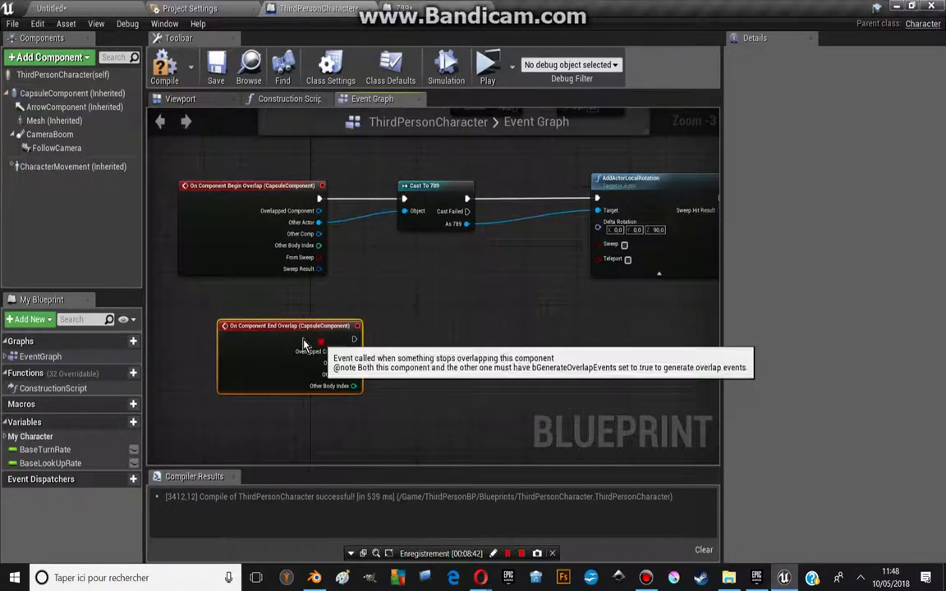
Step: Duplicate Cast To 789 and wire it to End Overlap's execution and Other Actor
{"action": "left_click", "coordinate": [445, 220]}
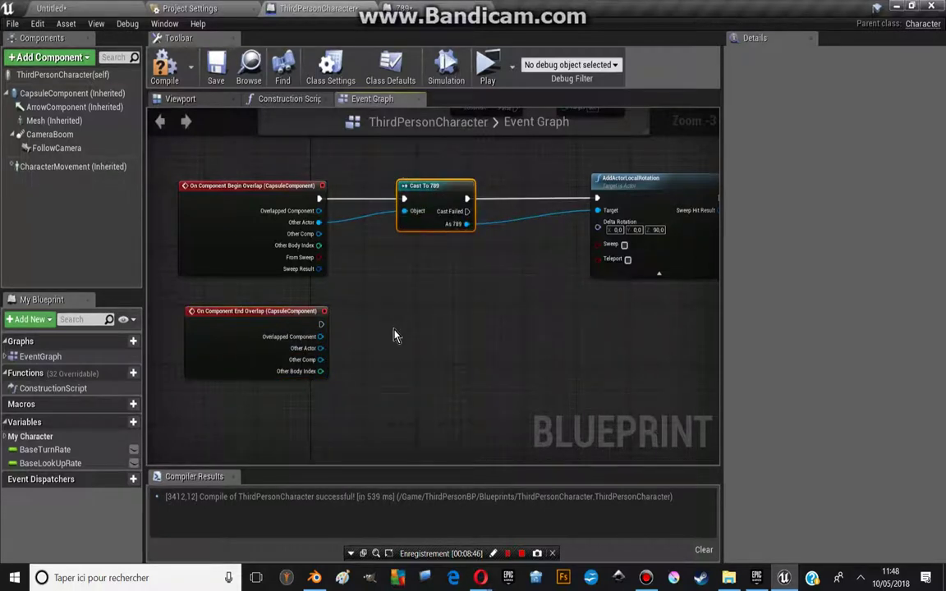
{"action": "key", "text": "ctrl+c"}
{"action": "key", "text": "ctrl+v"}
{"action": "mouse_move", "coordinate": [321, 348]}
{"action": "left_mouse_down"}
{"action": "mouse_move", "coordinate": [395, 382]}
{"action": "mouse_move", "coordinate": [417, 319]}
{"action": "mouse_move", "coordinate": [322, 329]}
{"action": "mouse_move", "coordinate": [397, 344]}
{"action": "left_mouse_up"}
{"action": "right_click_drag", "start_coordinate": [279, 349], "coordinate": [237, 338]}
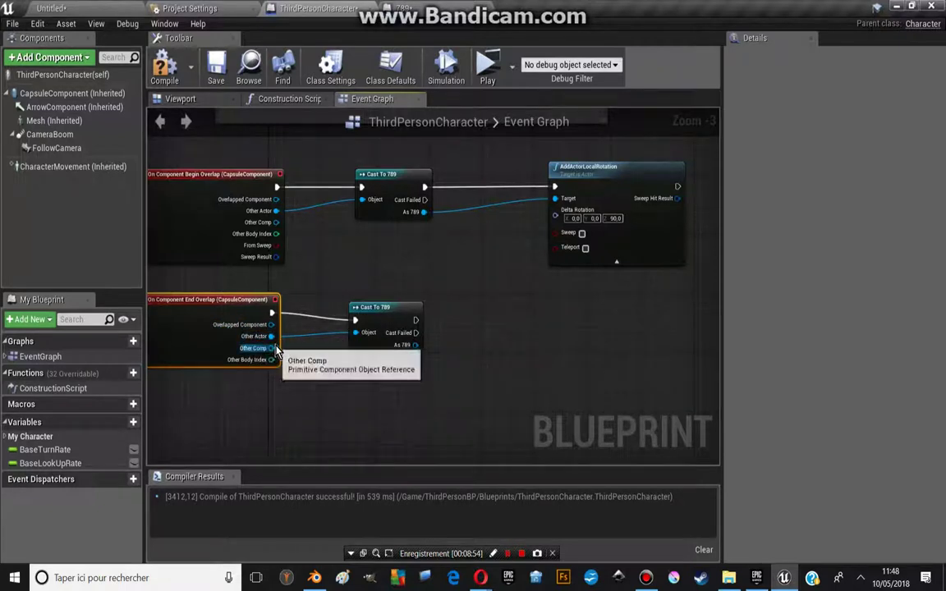
{"action": "left_click_drag", "start_coordinate": [386, 317], "coordinate": [382, 310]}
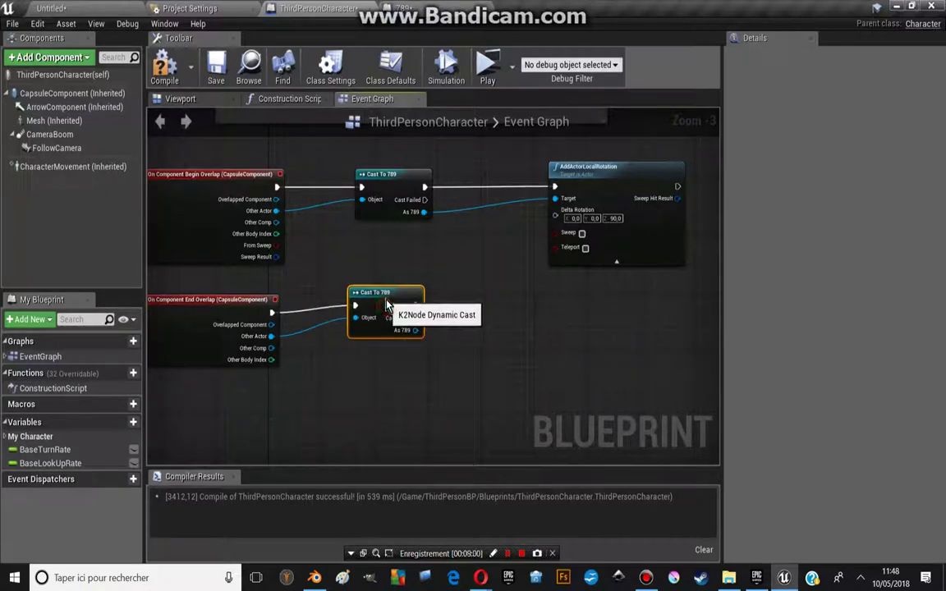
{"action": "right_click_drag", "start_coordinate": [397, 317], "coordinate": [461, 259]}
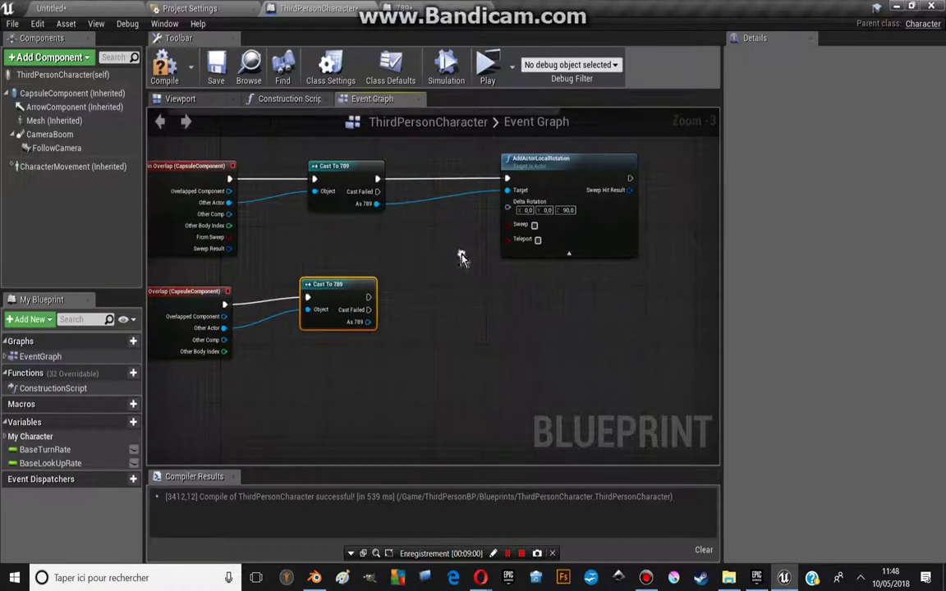
Step: Paste a copy of the AddActorLocalRotation node, try wiring it to the second cast, then delete it
{"action": "left_click", "coordinate": [574, 190]}
{"action": "key", "text": "ctrl+c"}
{"action": "key", "text": "ctrl+v"}
{"action": "scroll", "coordinate": [489, 309], "scroll_direction": "up", "scroll_amount": 2}
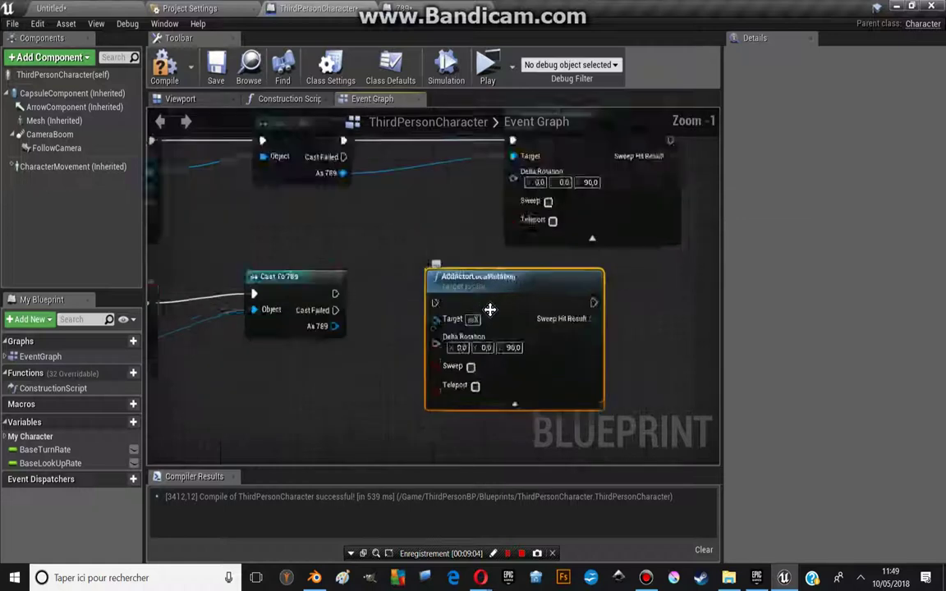
{"action": "scroll", "coordinate": [490, 308], "scroll_direction": "up", "scroll_amount": 1}
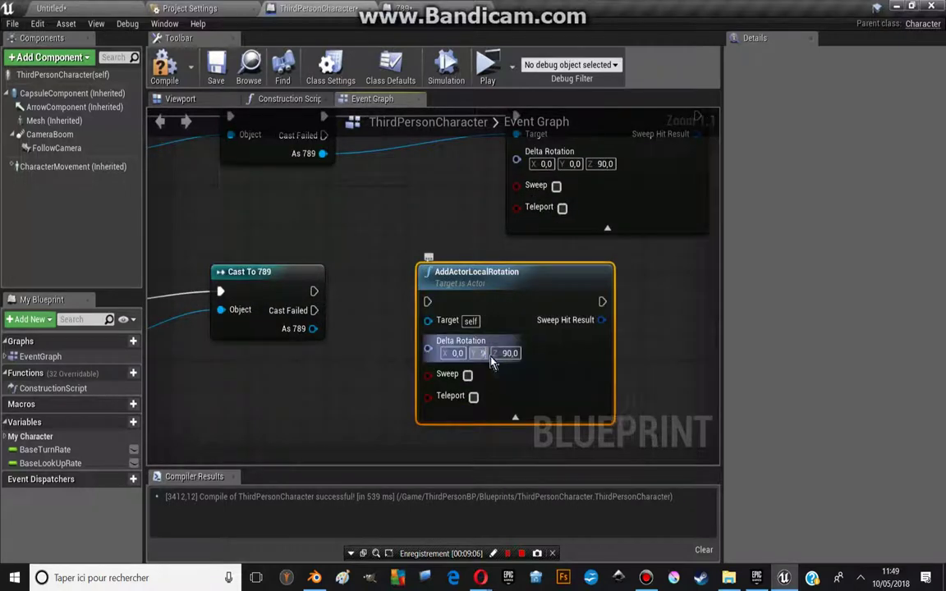
{"action": "type", "text": "0,0"}
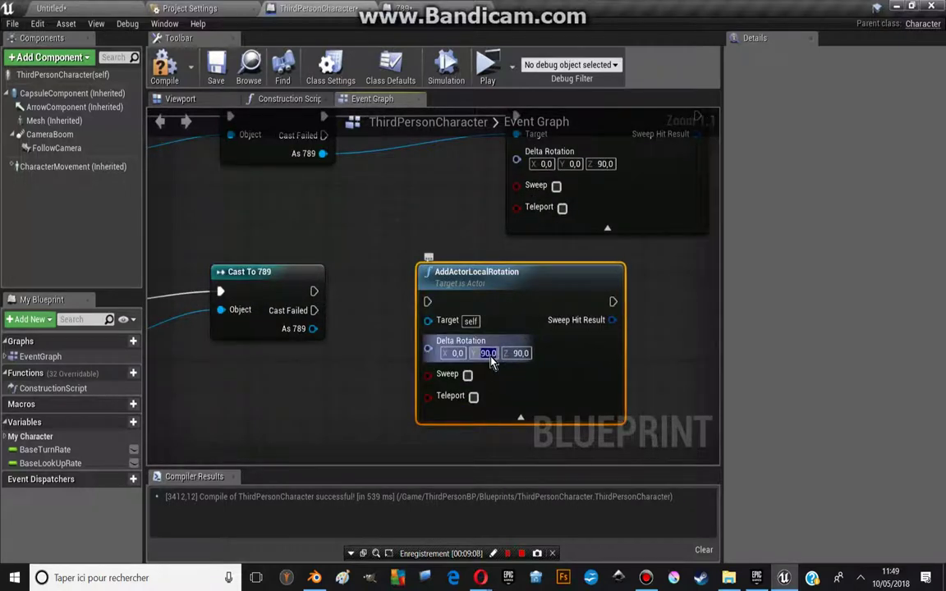
{"action": "key", "text": "Return"}
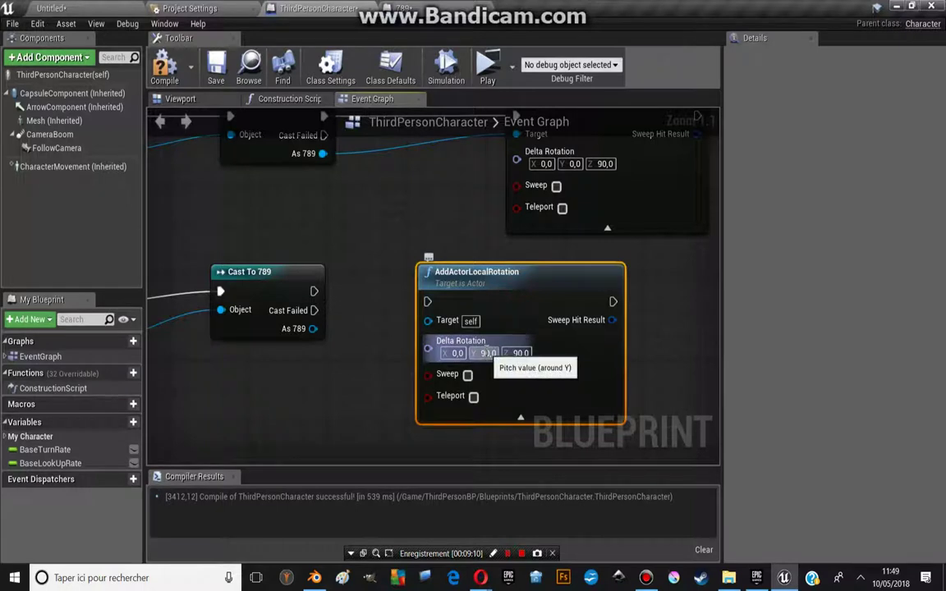
{"action": "left_click_drag", "start_coordinate": [427, 302], "coordinate": [316, 292]}
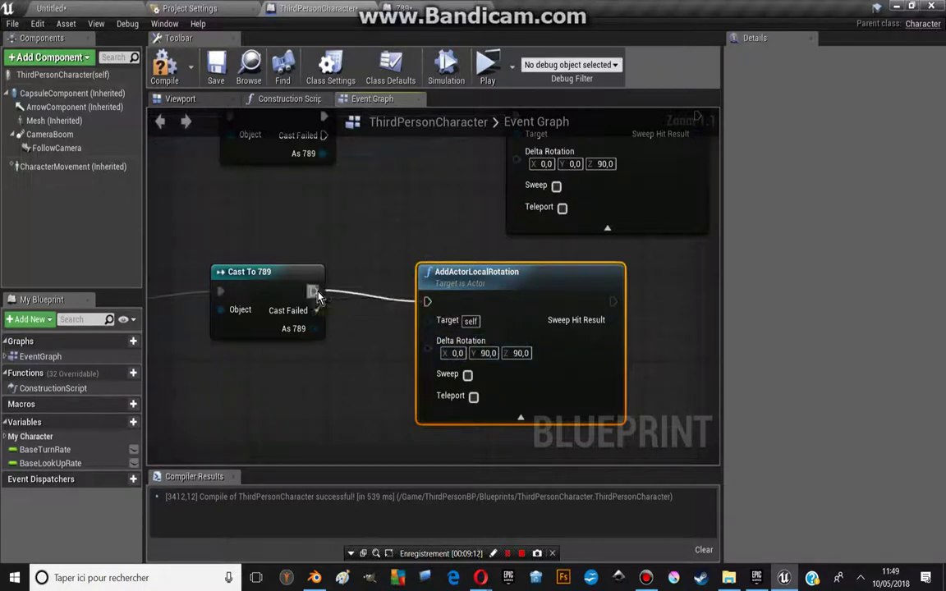
{"action": "mouse_move", "coordinate": [313, 329]}
{"action": "left_mouse_down"}
{"action": "mouse_move", "coordinate": [448, 331]}
{"action": "mouse_move", "coordinate": [528, 286]}
{"action": "left_mouse_up"}
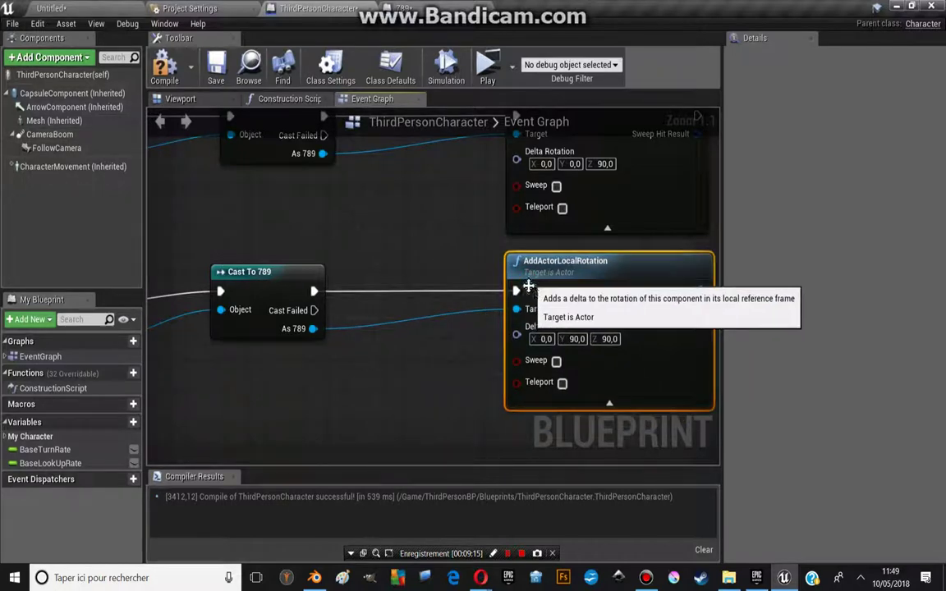
{"action": "scroll", "coordinate": [528, 285], "scroll_direction": "down", "scroll_amount": 2}
{"action": "scroll", "coordinate": [416, 270], "scroll_direction": "up", "scroll_amount": 2}
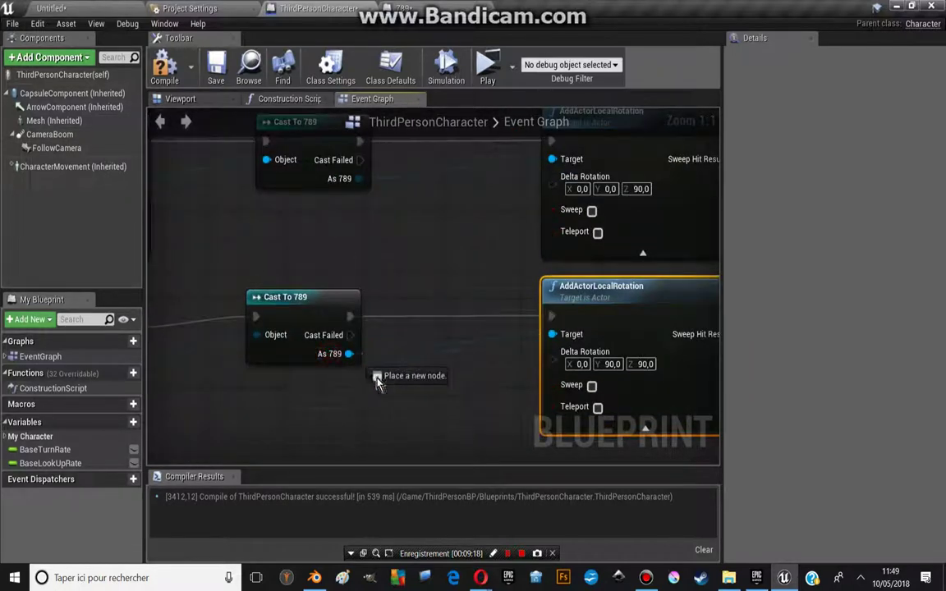
{"action": "left_click_drag", "start_coordinate": [331, 355], "coordinate": [436, 324]}
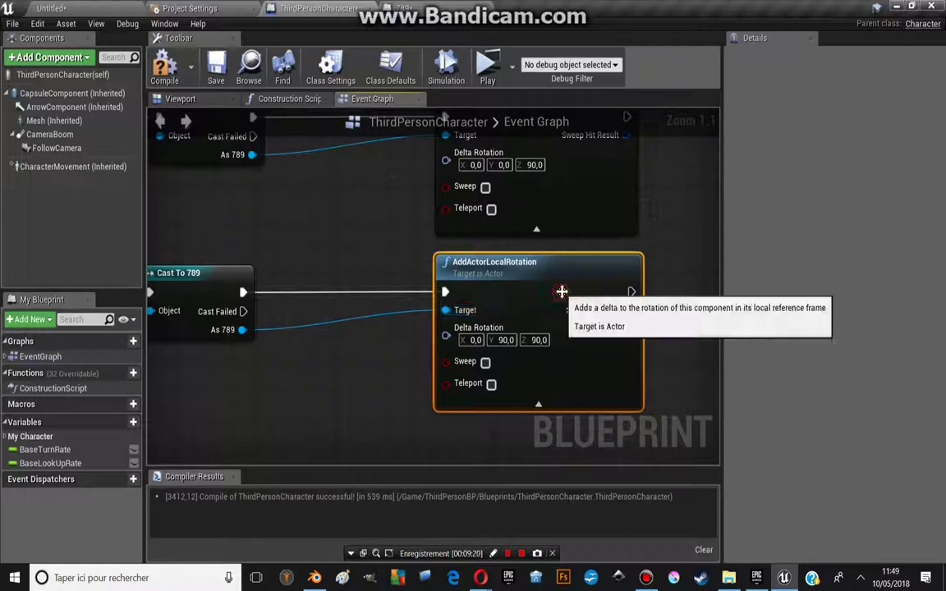
{"action": "key", "text": "Delete"}
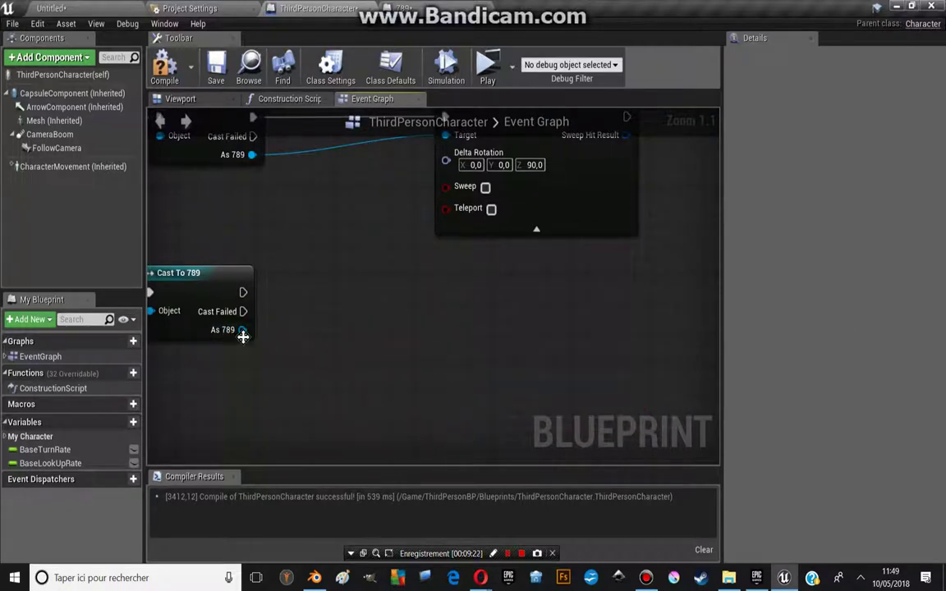
Step: Add a new AddActorLocalRotation from the second cast's As 789 with Y 90, then compile
{"action": "left_click_drag", "start_coordinate": [243, 333], "coordinate": [286, 365]}
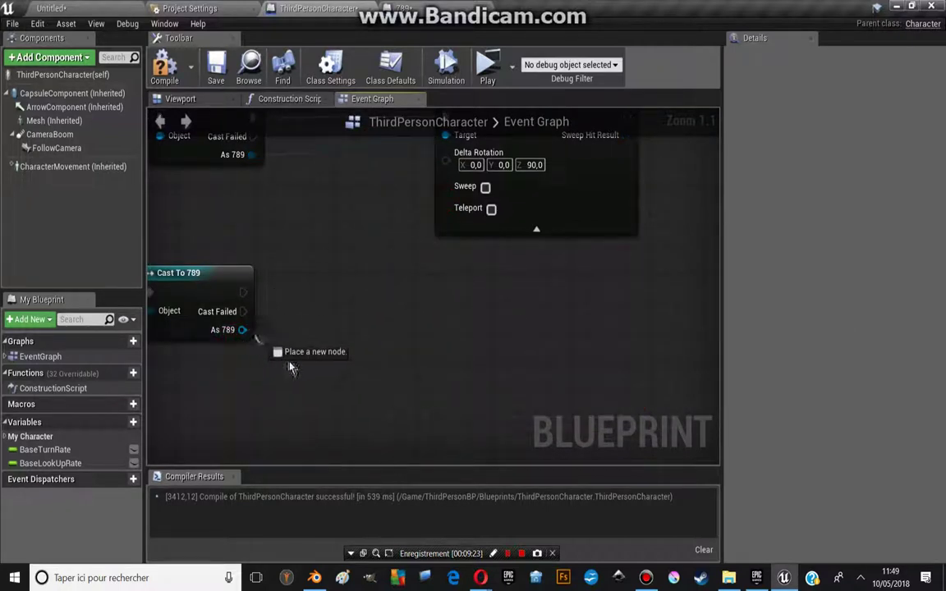
{"action": "left_click_drag", "start_coordinate": [397, 355], "coordinate": [414, 359]}
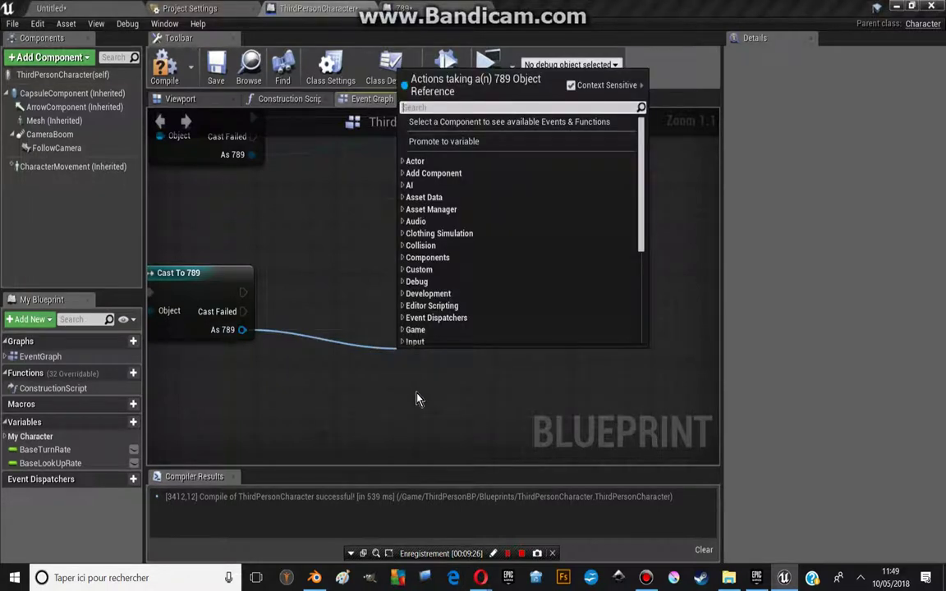
{"action": "type", "text": "add"}
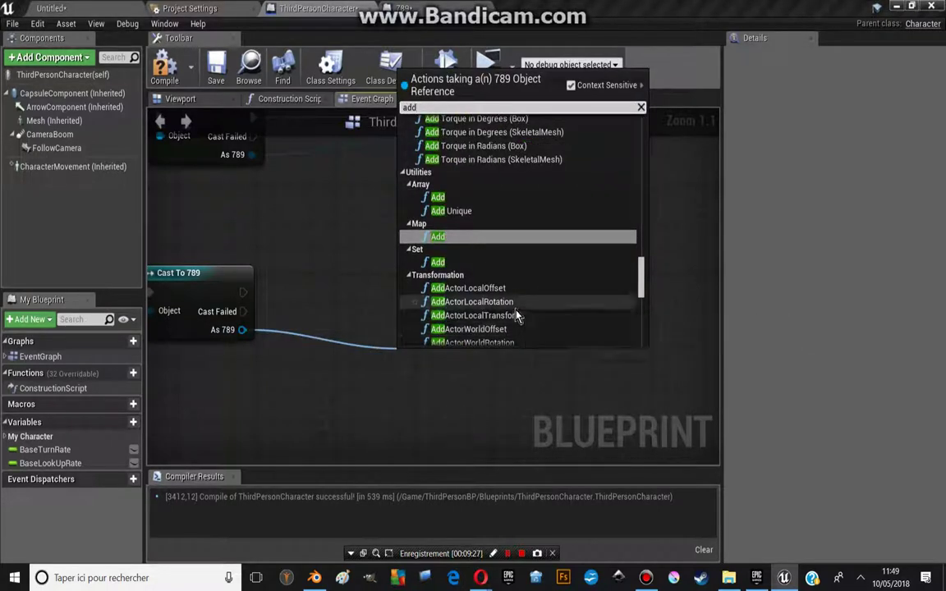
{"action": "left_click", "coordinate": [516, 304]}
{"action": "left_click_drag", "start_coordinate": [464, 460], "coordinate": [501, 399]}
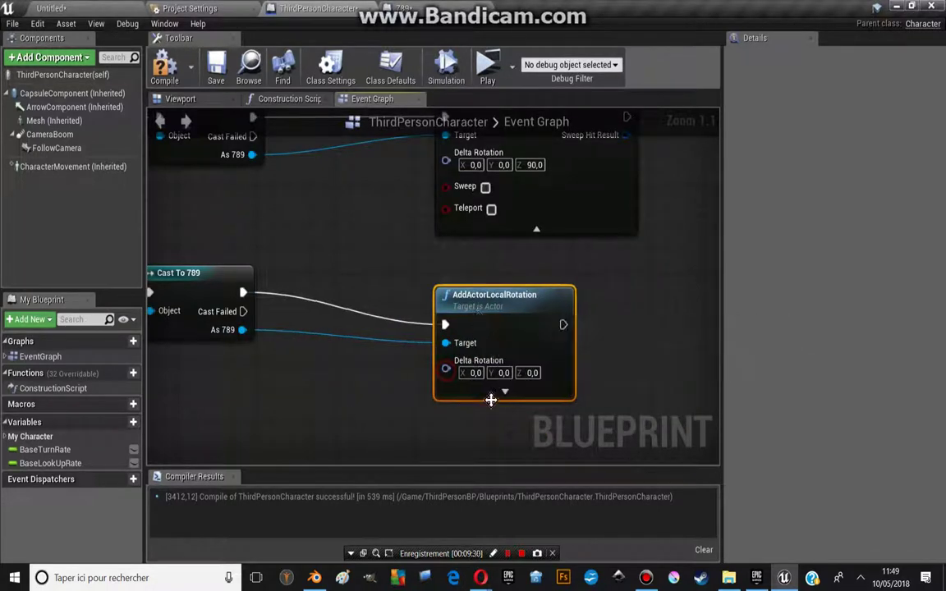
{"action": "left_click", "coordinate": [502, 373]}
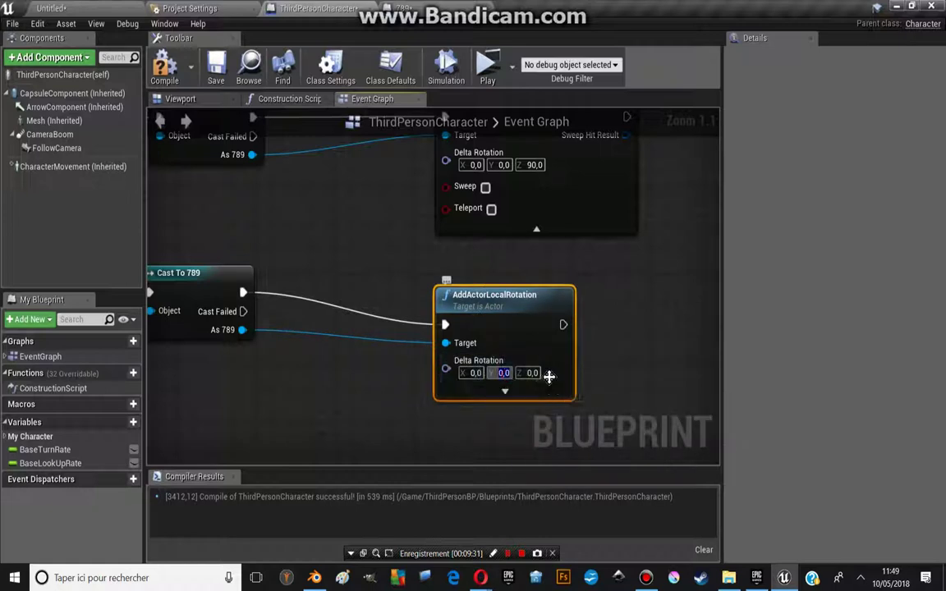
{"action": "type", "text": "90"}
{"action": "key", "text": "Return"}
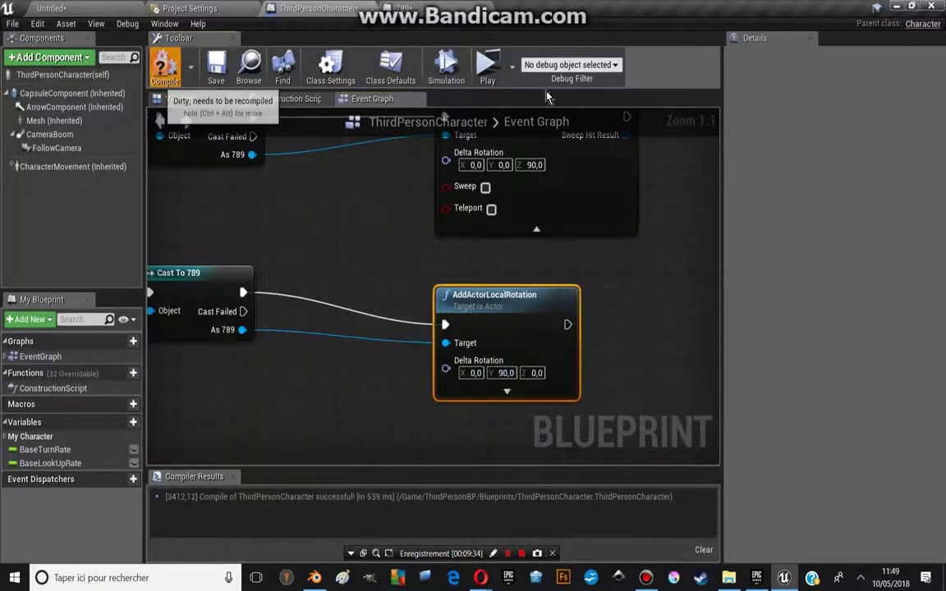
{"action": "left_click", "coordinate": [164, 66]}
Step: Launch the standalone game and walk the character through the gate to trigger both rotations
{"action": "left_click", "coordinate": [489, 71]}
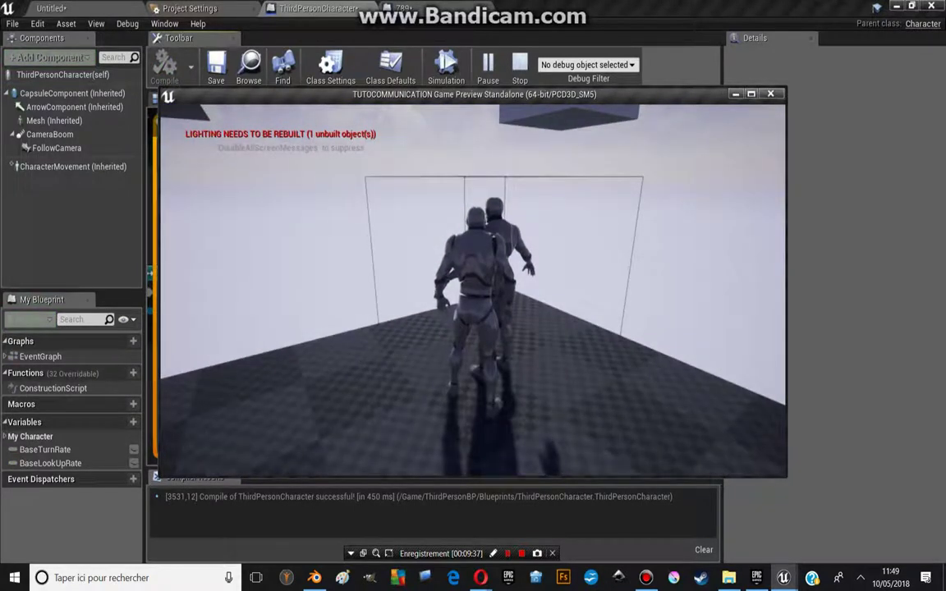
{"action": "key", "text": "w"}
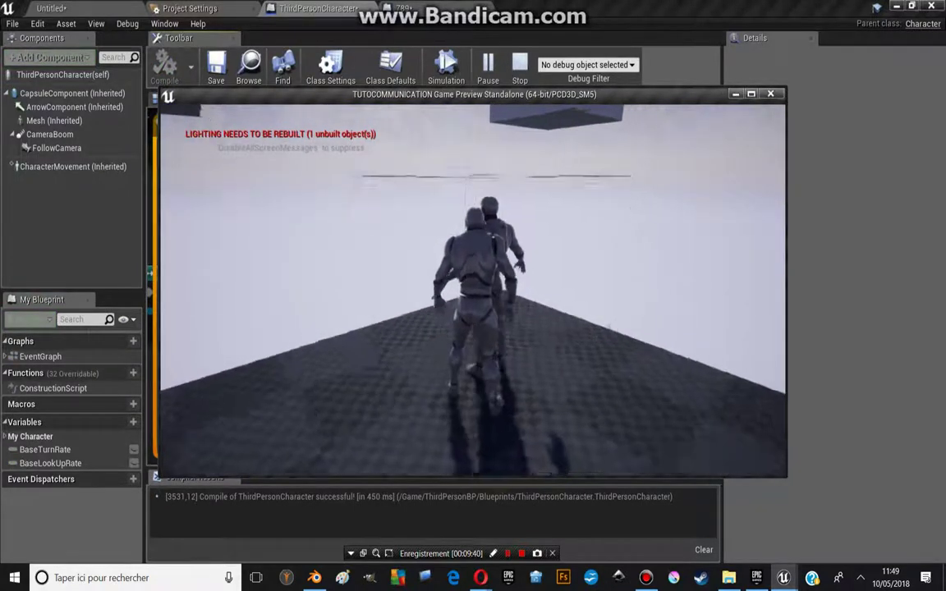
{"action": "key", "text": "s"}
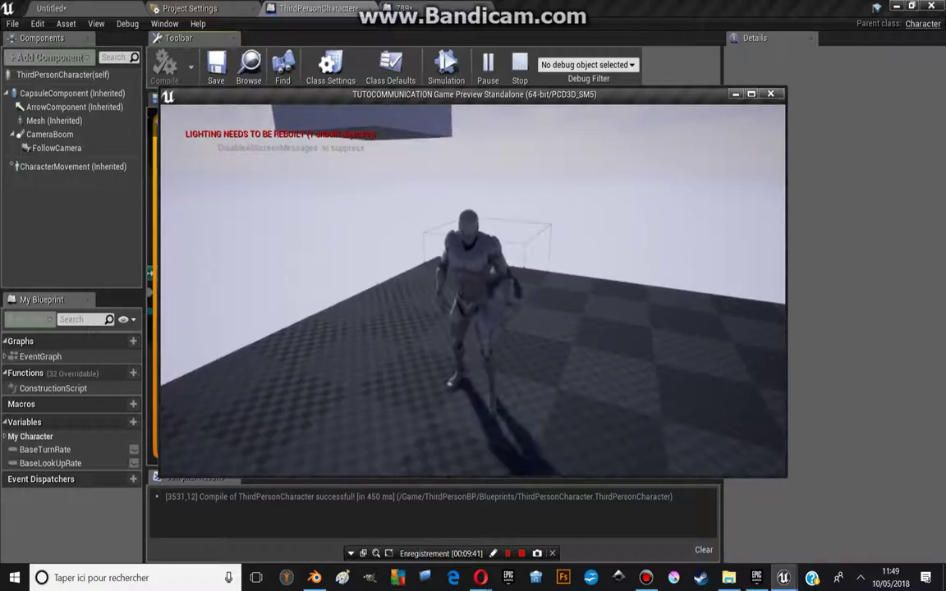
{"action": "key", "text": "space"}
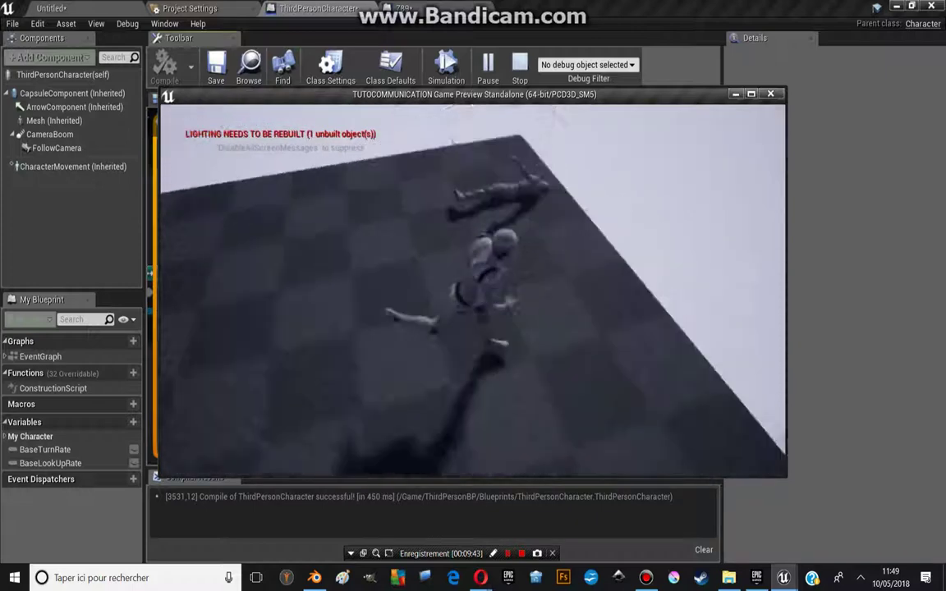